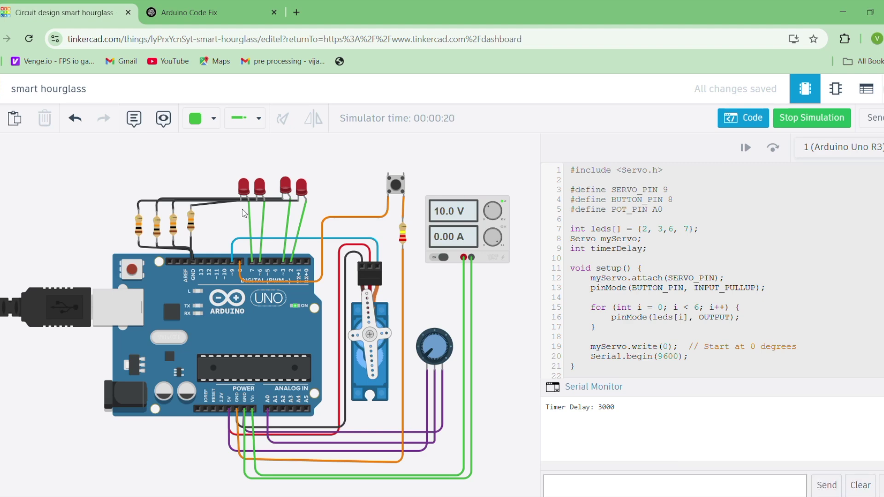
{"action": "scroll", "coordinate": [254, 207], "scroll_direction": "up", "scroll_amount": 4}
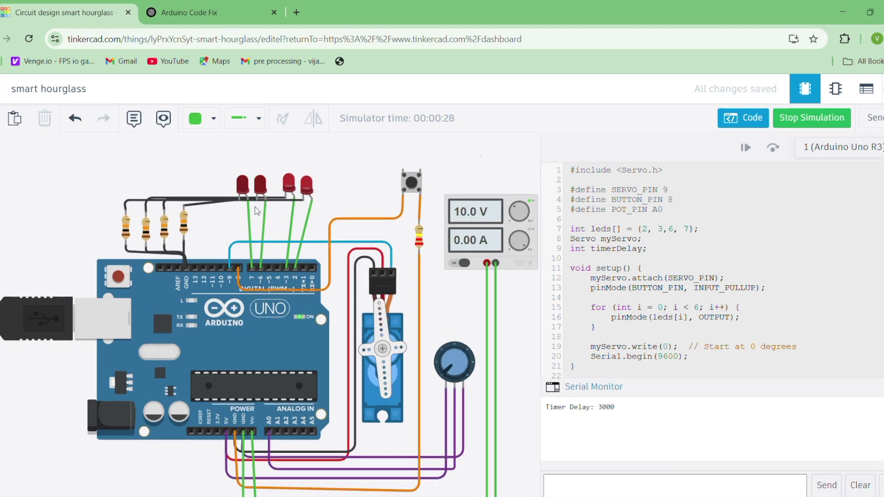
{"action": "scroll", "coordinate": [320, 210], "scroll_direction": "down", "scroll_amount": 5}
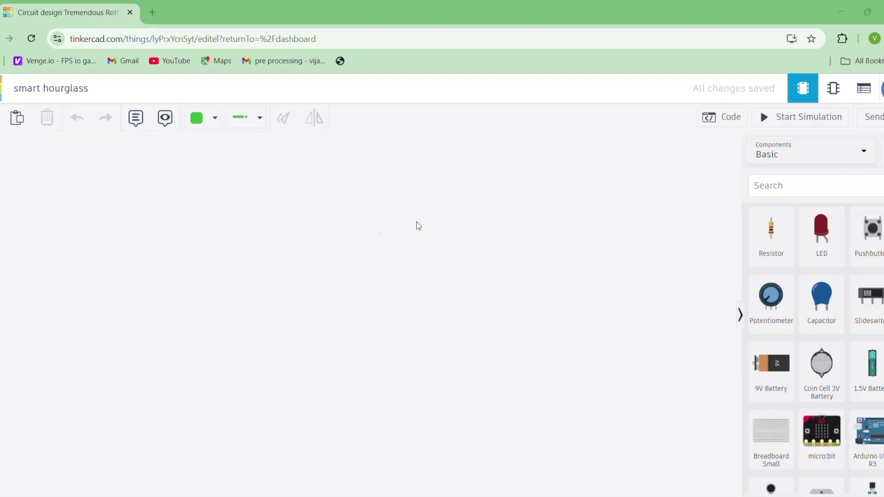
Step: Find the Arduino Uno R3 in the component library and place it in the middle of the empty workplane
{"action": "left_click", "coordinate": [778, 186]}
{"action": "type", "text": "ar"}
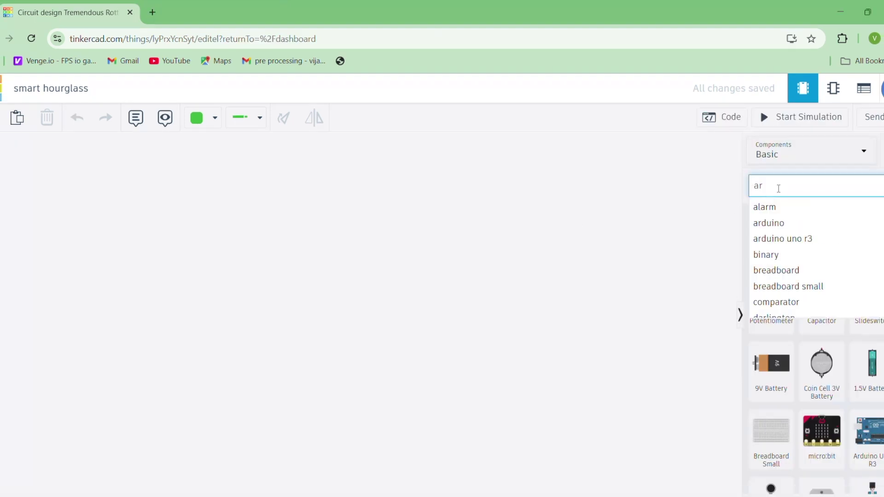
{"action": "left_click", "coordinate": [777, 224]}
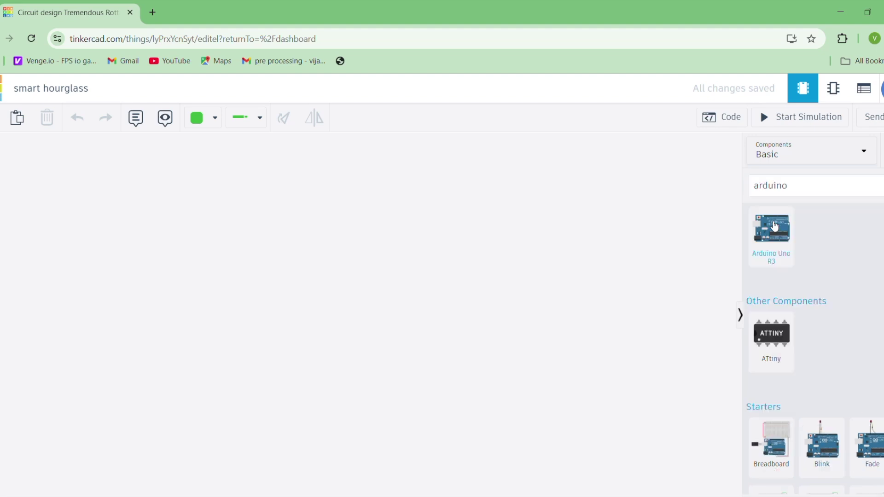
{"action": "left_click_drag", "start_coordinate": [774, 240], "coordinate": [415, 369]}
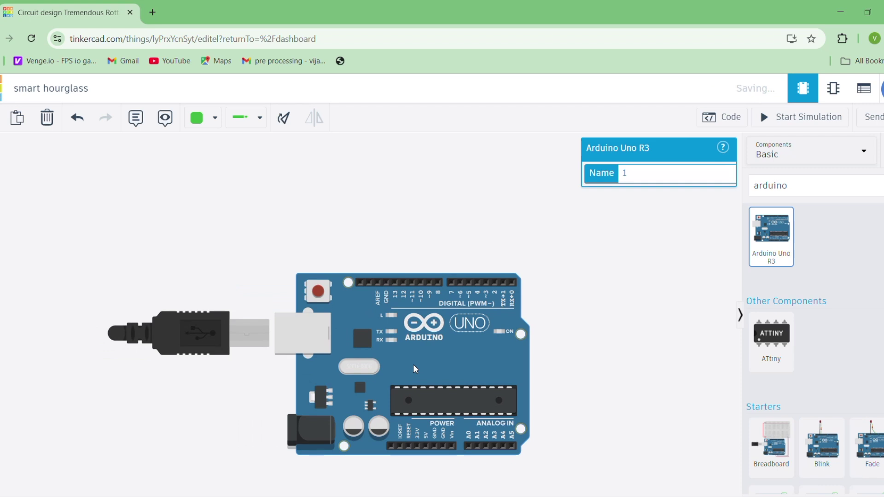
{"action": "left_click", "coordinate": [605, 300]}
Step: Find the LED component and place four red LEDs side by side above the Arduino's digital pins
{"action": "left_click", "coordinate": [802, 185]}
{"action": "key", "text": "BackSpace"}
{"action": "key", "text": "BackSpace"}
{"action": "key", "text": "BackSpace"}
{"action": "key", "text": "BackSpace"}
{"action": "key", "text": "BackSpace"}
{"action": "key", "text": "BackSpace"}
{"action": "key", "text": "BackSpace"}
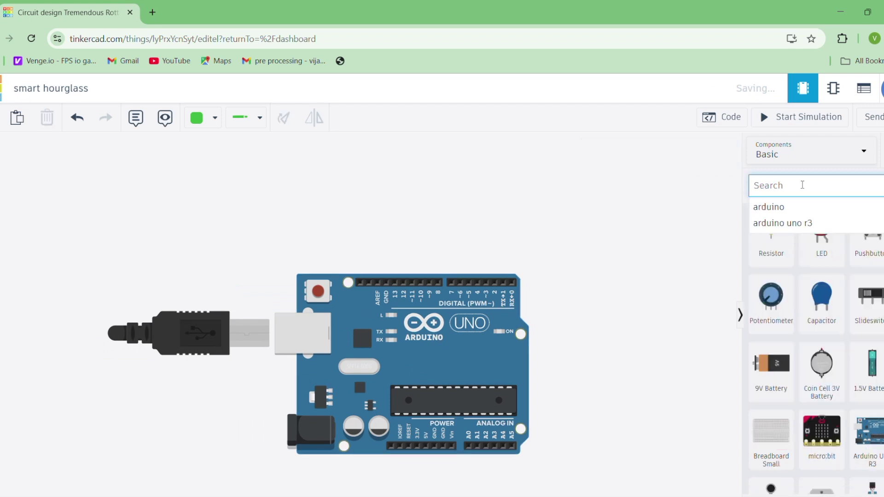
{"action": "type", "text": "led"}
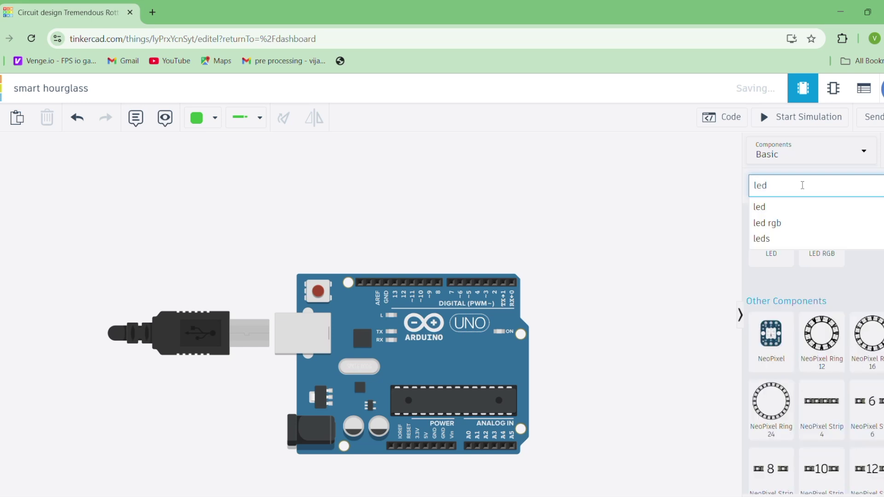
{"action": "left_click", "coordinate": [770, 206]}
{"action": "left_click_drag", "start_coordinate": [771, 228], "coordinate": [391, 213]}
{"action": "left_click_drag", "start_coordinate": [777, 237], "coordinate": [421, 212]}
{"action": "left_click_drag", "start_coordinate": [774, 235], "coordinate": [445, 220]}
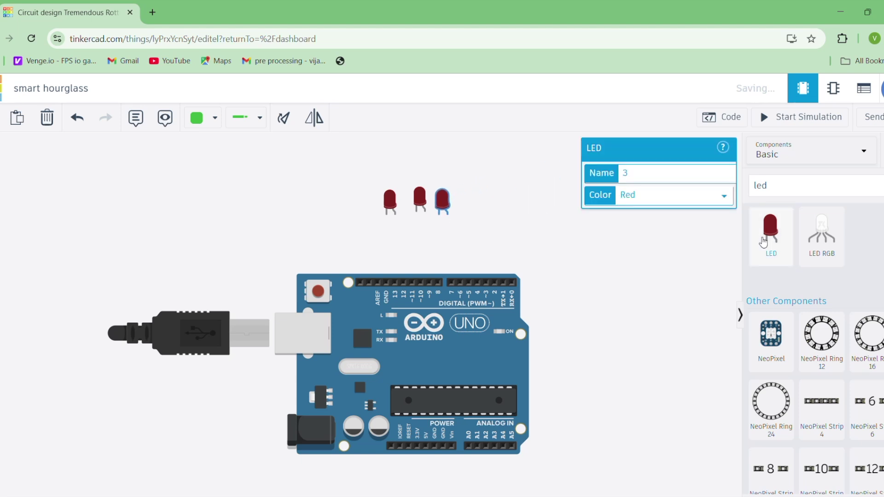
{"action": "left_click_drag", "start_coordinate": [771, 232], "coordinate": [463, 220]}
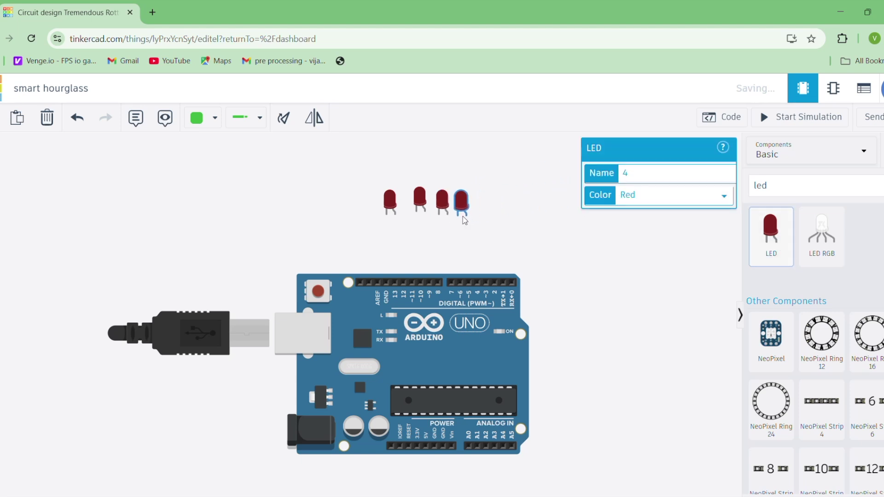
Step: Find the potentiometer component and place one to the right of the Arduino, leaving space between them
{"action": "left_click", "coordinate": [770, 191]}
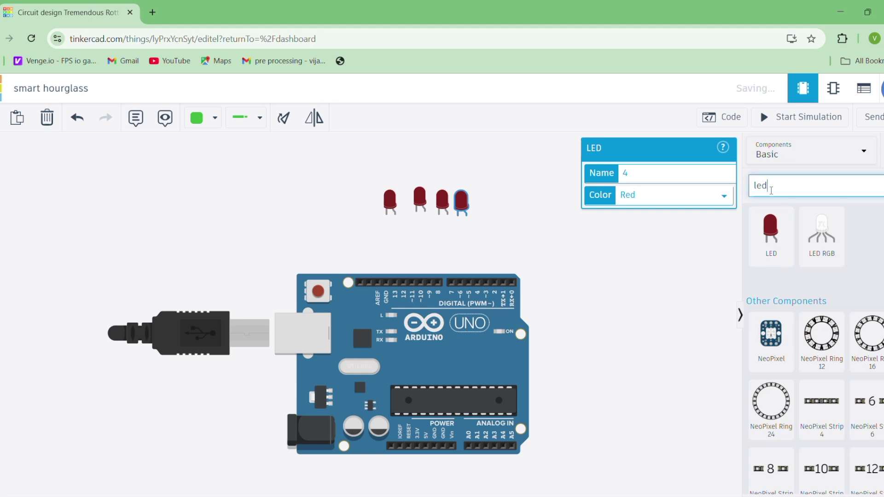
{"action": "key", "text": "BackSpace"}
{"action": "key", "text": "BackSpace"}
{"action": "key", "text": "BackSpace"}
{"action": "type", "text": "p"}
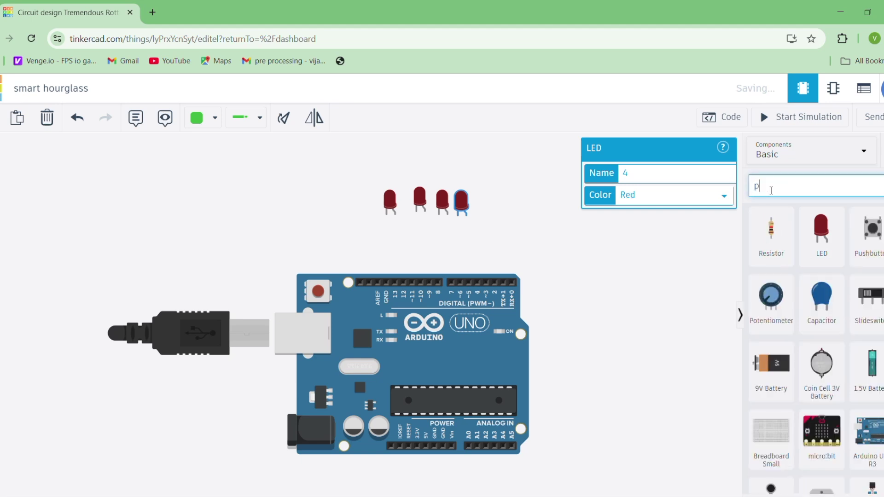
{"action": "type", "text": "otent"}
{"action": "left_click", "coordinate": [771, 208]}
{"action": "left_click_drag", "start_coordinate": [777, 230], "coordinate": [656, 407]}
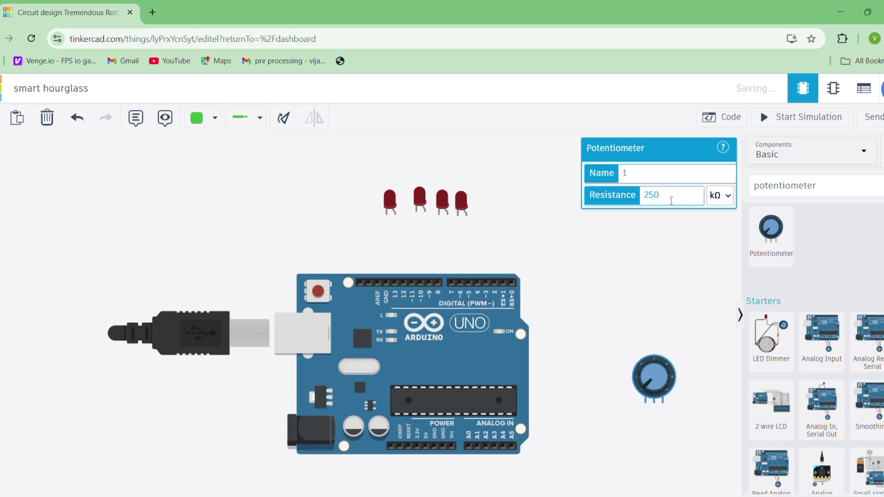
{"action": "key", "text": "BackSpace"}
{"action": "key", "text": "BackSpace"}
{"action": "left_click", "coordinate": [695, 272]}
Step: Find the resistor component and place four resistors in a row between the LEDs and the Arduino, starting left of the LEDs
{"action": "left_click", "coordinate": [826, 190]}
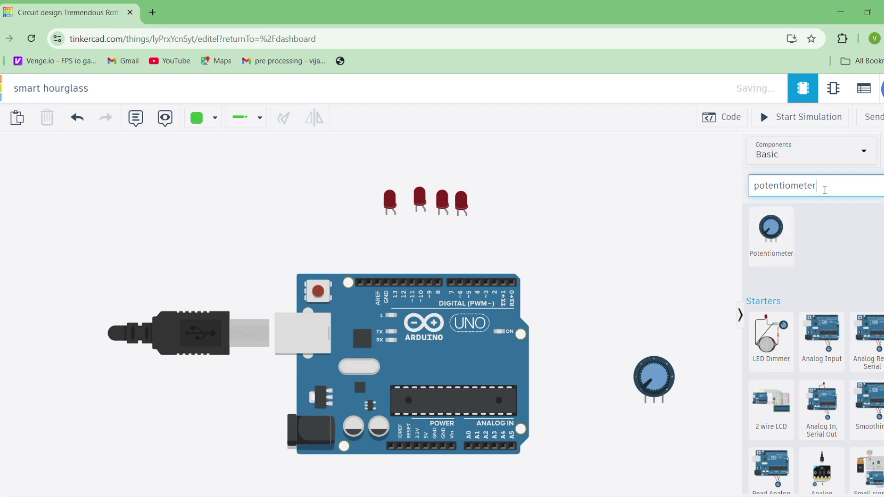
{"action": "key", "text": "BackSpace"}
{"action": "key", "text": "BackSpace"}
{"action": "key", "text": "BackSpace"}
{"action": "key", "text": "BackSpace"}
{"action": "key", "text": "BackSpace"}
{"action": "key", "text": "BackSpace"}
{"action": "key", "text": "BackSpace"}
{"action": "key", "text": "BackSpace"}
{"action": "key", "text": "BackSpace"}
{"action": "key", "text": "BackSpace"}
{"action": "key", "text": "BackSpace"}
{"action": "key", "text": "BackSpace"}
{"action": "key", "text": "BackSpace"}
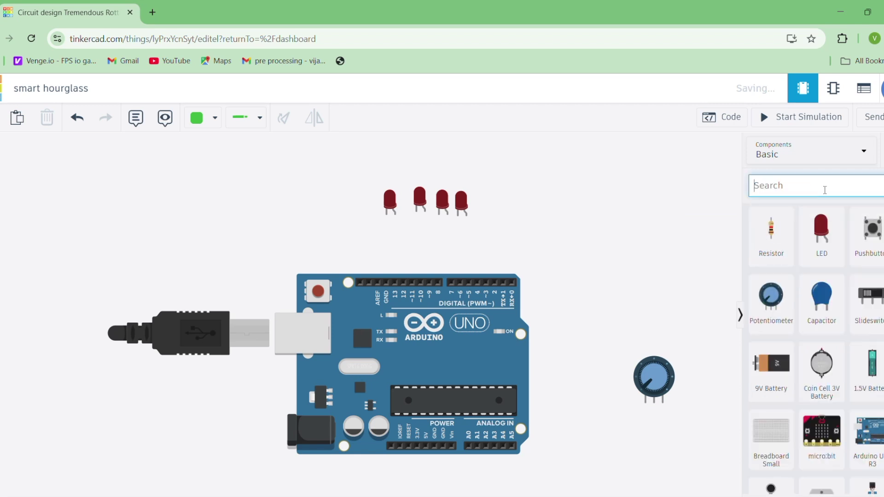
{"action": "type", "text": "resis"}
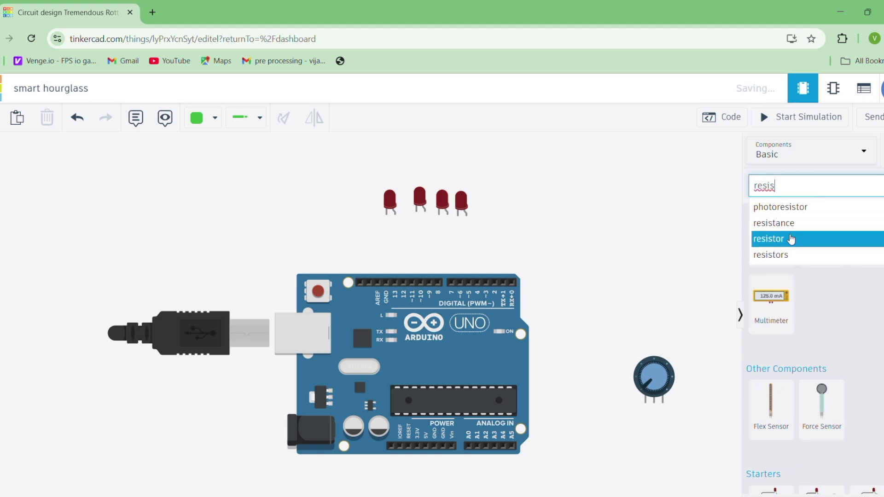
{"action": "left_click", "coordinate": [790, 238]}
{"action": "left_click_drag", "start_coordinate": [788, 239], "coordinate": [328, 248]}
{"action": "left_click_drag", "start_coordinate": [761, 249], "coordinate": [346, 251]}
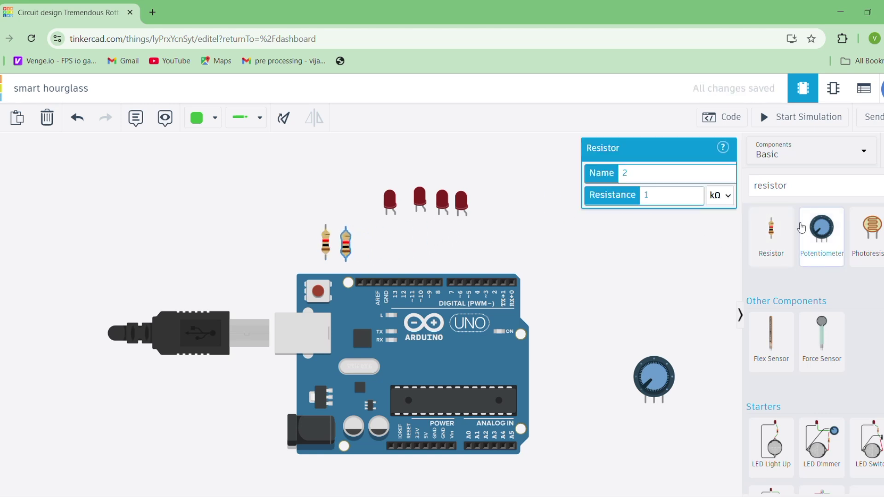
{"action": "left_click", "coordinate": [765, 239]}
{"action": "left_click_drag", "start_coordinate": [765, 239], "coordinate": [377, 247]}
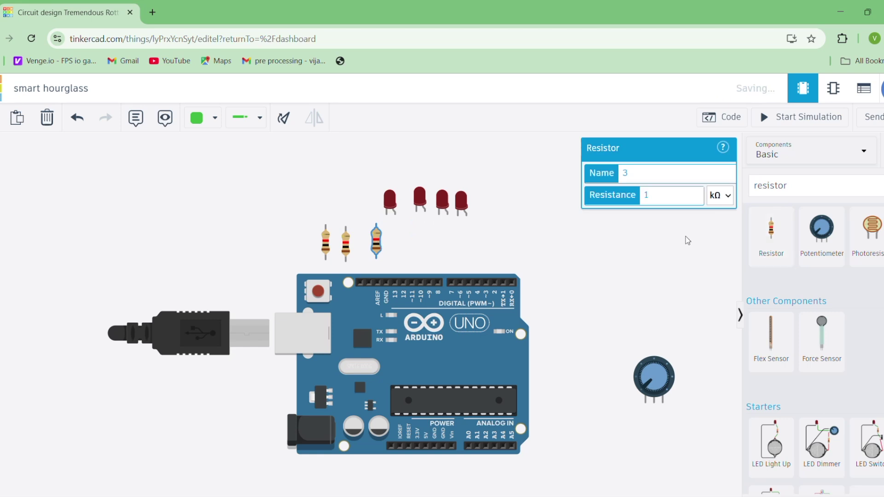
{"action": "left_click_drag", "start_coordinate": [774, 247], "coordinate": [398, 249]}
{"action": "left_click", "coordinate": [584, 249]}
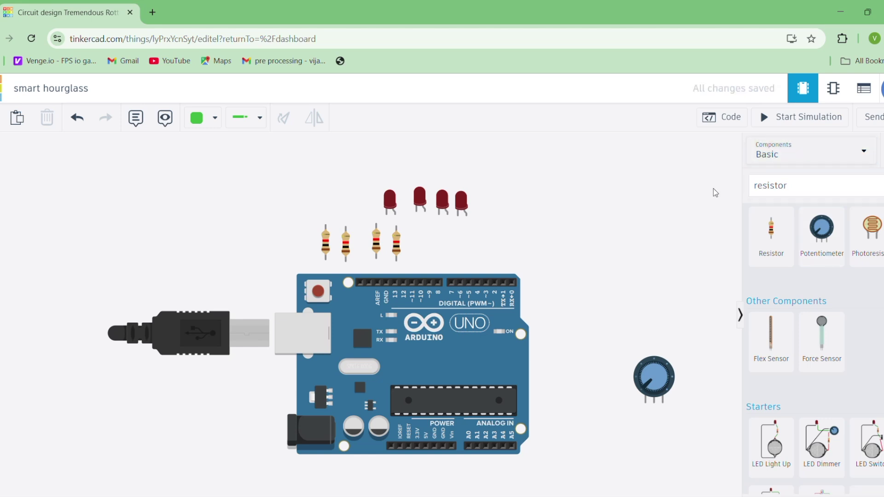
Step: Find the servo component and place a Micro Servo between the Arduino and the potentiometer
{"action": "left_click", "coordinate": [789, 182]}
{"action": "left_click", "coordinate": [788, 183]}
{"action": "key", "text": "BackSpace"}
{"action": "key", "text": "BackSpace"}
{"action": "key", "text": "BackSpace"}
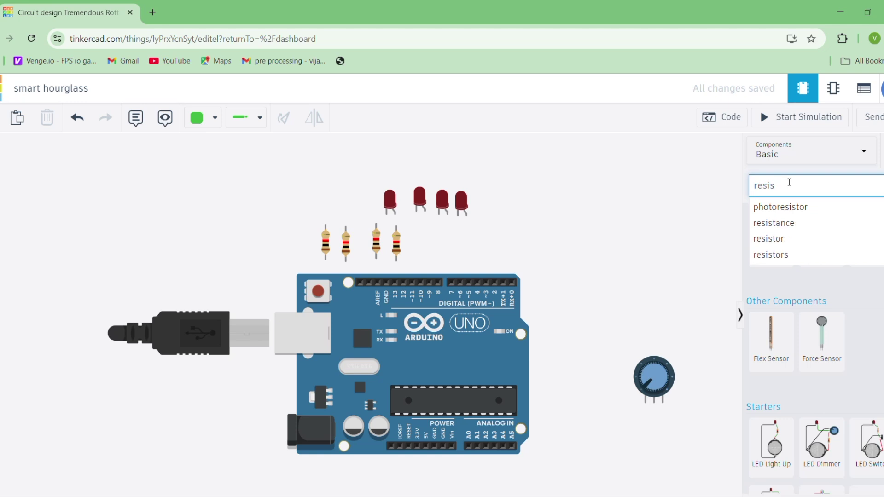
{"action": "key", "text": "BackSpace"}
{"action": "key", "text": "BackSpace"}
{"action": "key", "text": "BackSpace"}
{"action": "key", "text": "BackSpace"}
{"action": "key", "text": "BackSpace"}
{"action": "type", "text": "ser"}
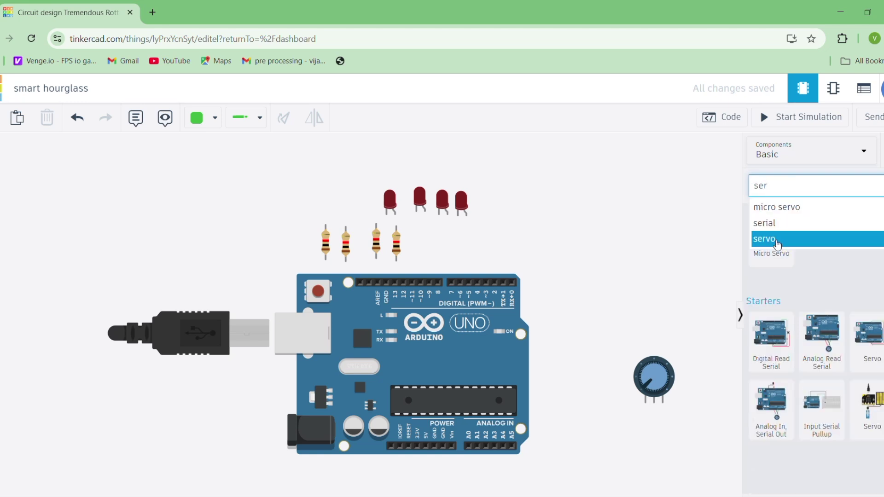
{"action": "left_click", "coordinate": [777, 243]}
{"action": "left_click_drag", "start_coordinate": [776, 246], "coordinate": [592, 304]}
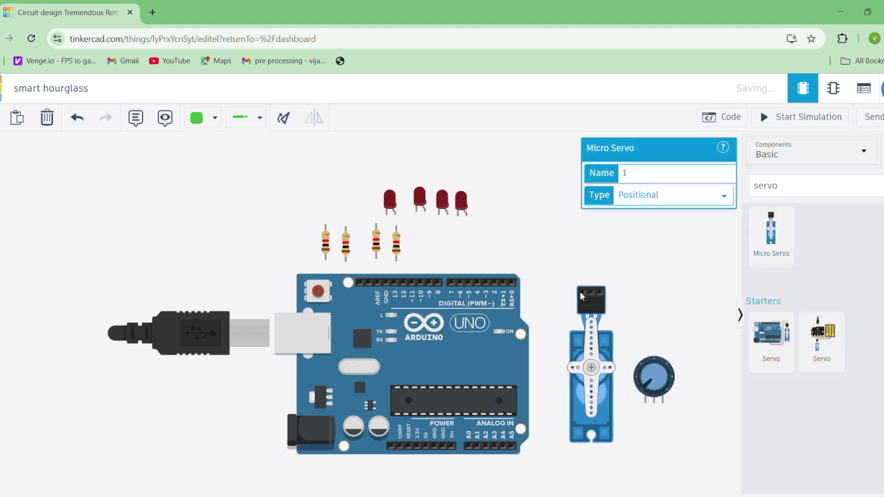
{"action": "left_click", "coordinate": [557, 267]}
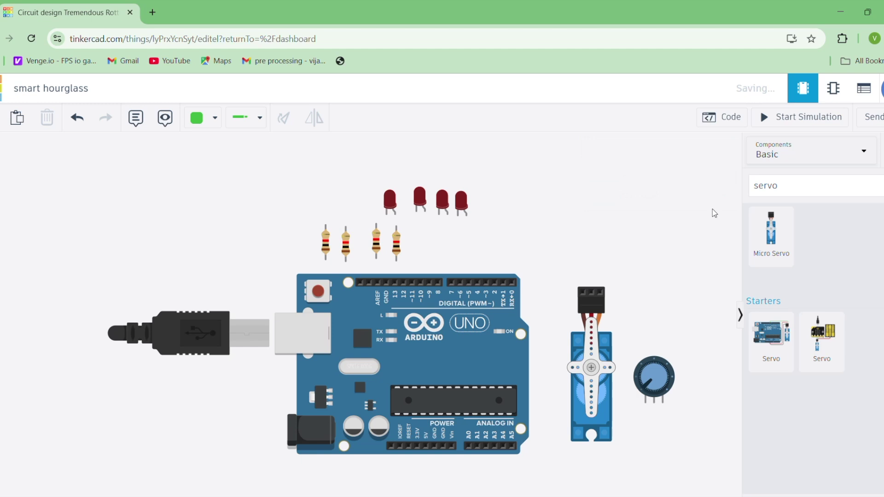
Step: Find the Power Supply component and place one above the potentiometer
{"action": "left_click", "coordinate": [776, 184]}
{"action": "key", "text": "BackSpace"}
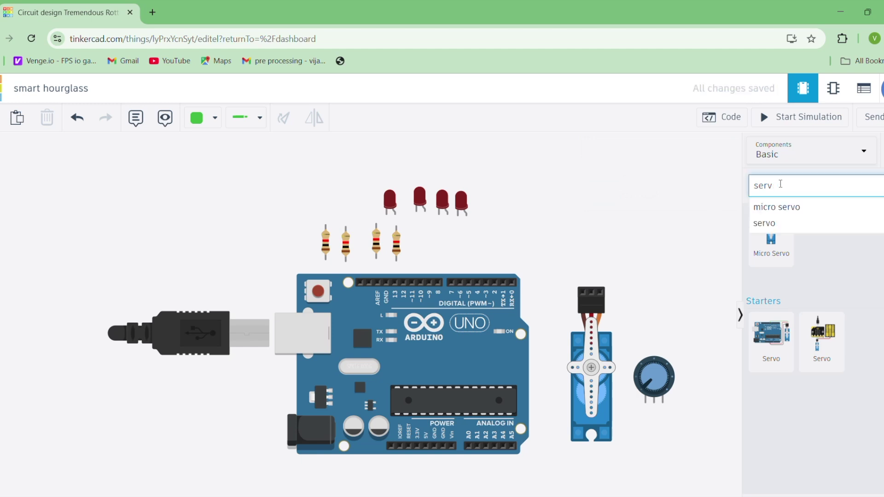
{"action": "key", "text": "BackSpace"}
{"action": "key", "text": "BackSpace"}
{"action": "key", "text": "BackSpace"}
{"action": "type", "text": "powe"}
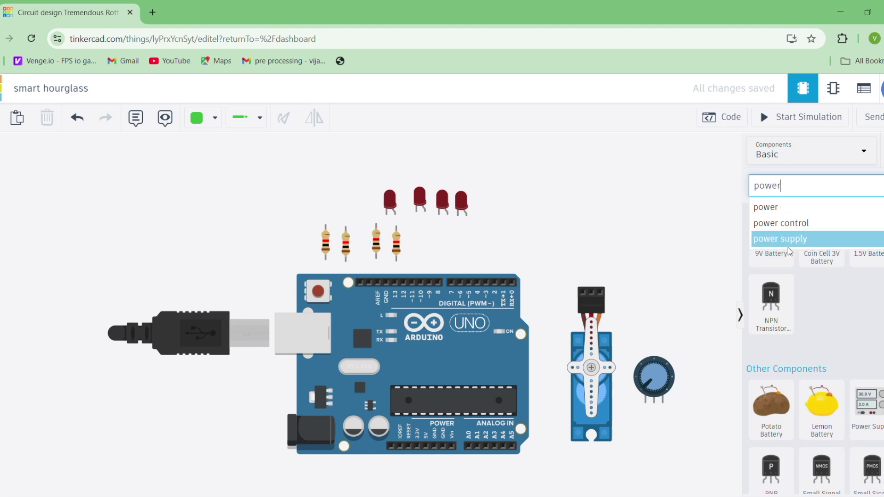
{"action": "left_click", "coordinate": [788, 239]}
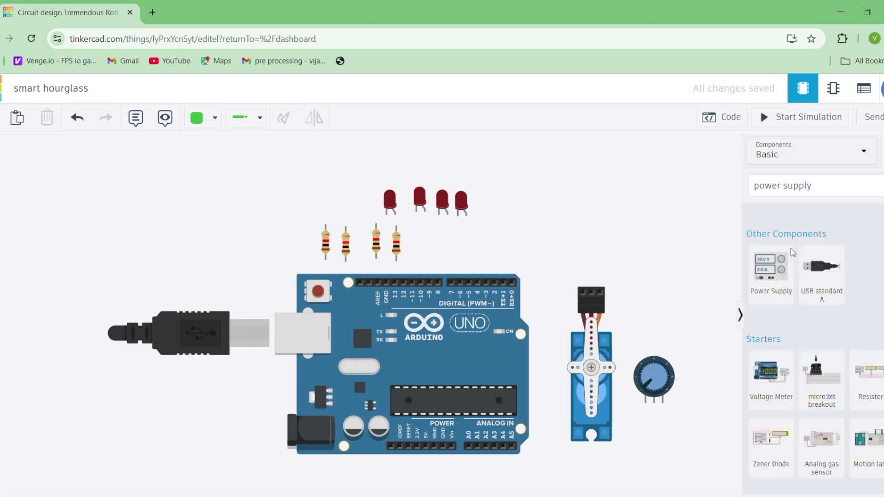
{"action": "left_click_drag", "start_coordinate": [771, 276], "coordinate": [693, 282]}
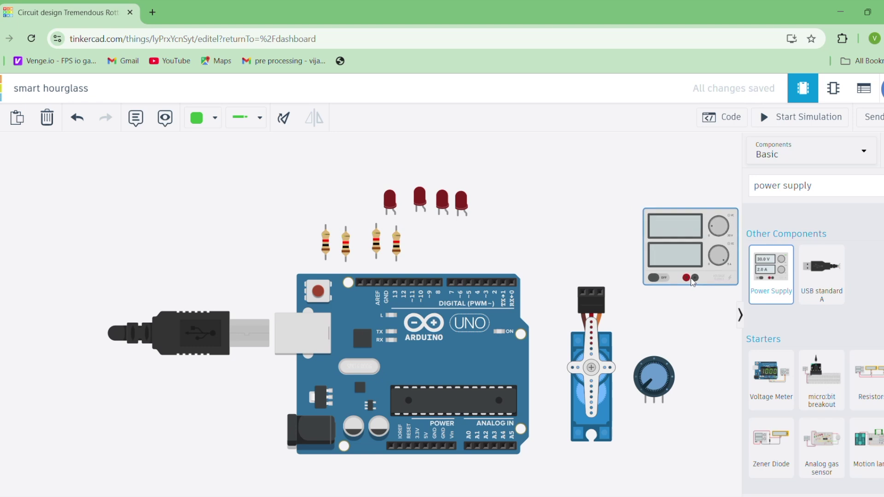
{"action": "left_click", "coordinate": [519, 193]}
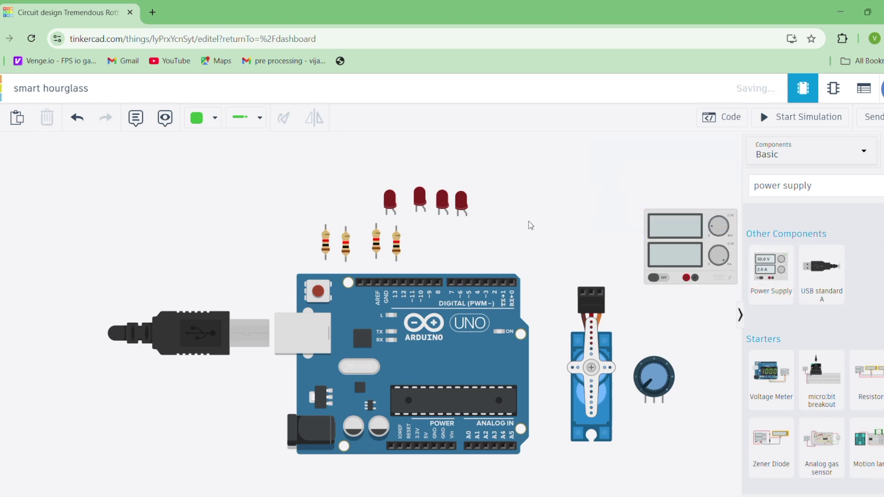
Step: Choose green as the wire color and wire the rightmost LED's anode to Arduino digital pin 6
{"action": "left_click_drag", "start_coordinate": [530, 225], "coordinate": [456, 210]}
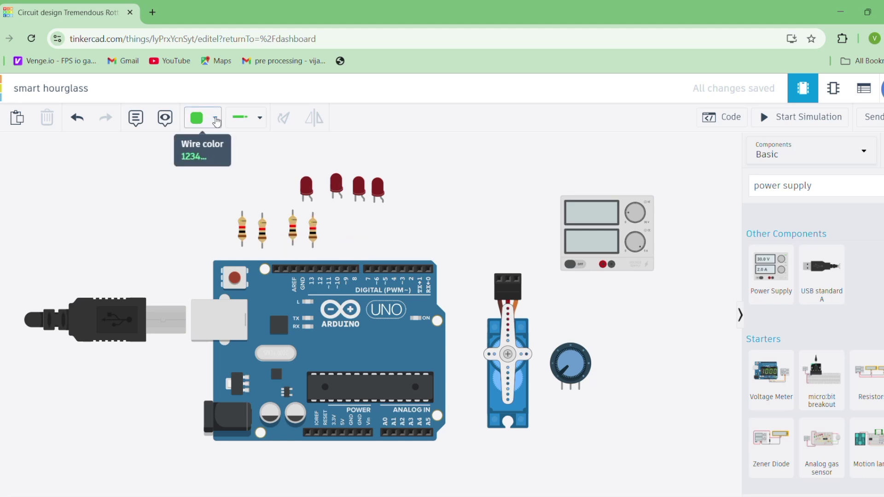
{"action": "left_click", "coordinate": [215, 120]}
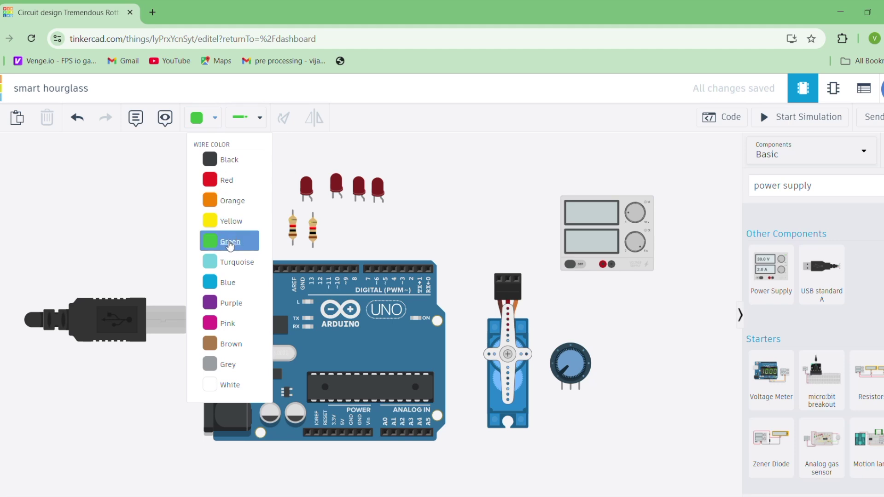
{"action": "left_click", "coordinate": [230, 244]}
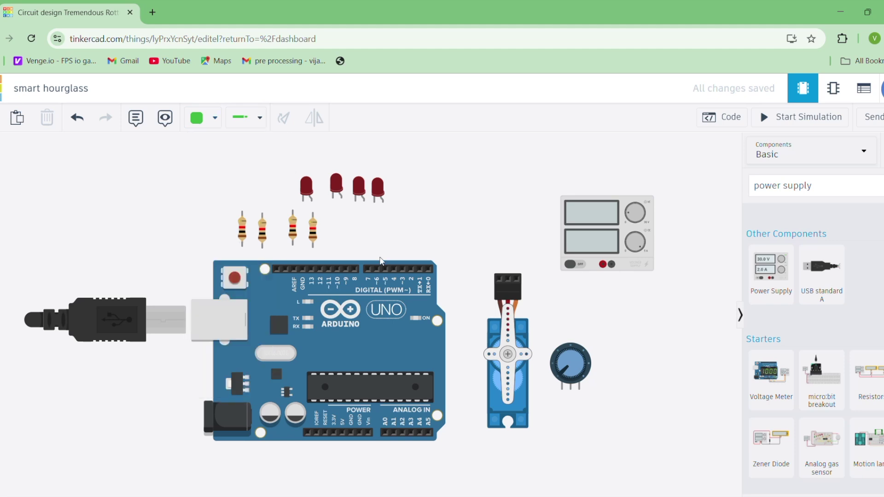
{"action": "left_click", "coordinate": [382, 203]}
{"action": "left_click", "coordinate": [376, 270]}
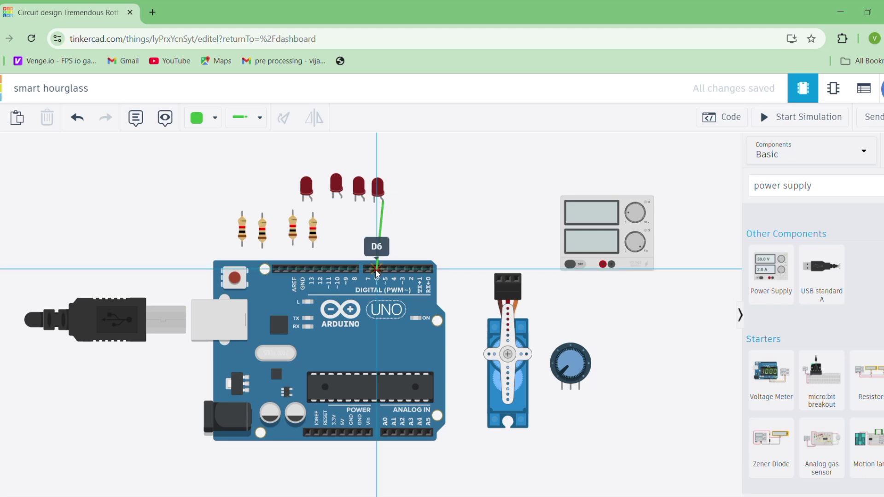
Step: Wire the anode of the second LED from the right to Arduino digital pin 7 with a green wire
{"action": "left_click", "coordinate": [356, 201]}
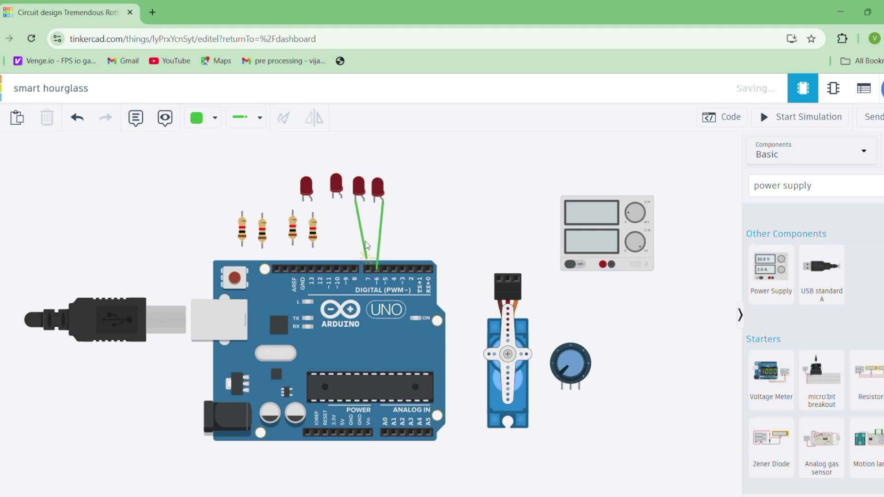
{"action": "key", "text": "Escape"}
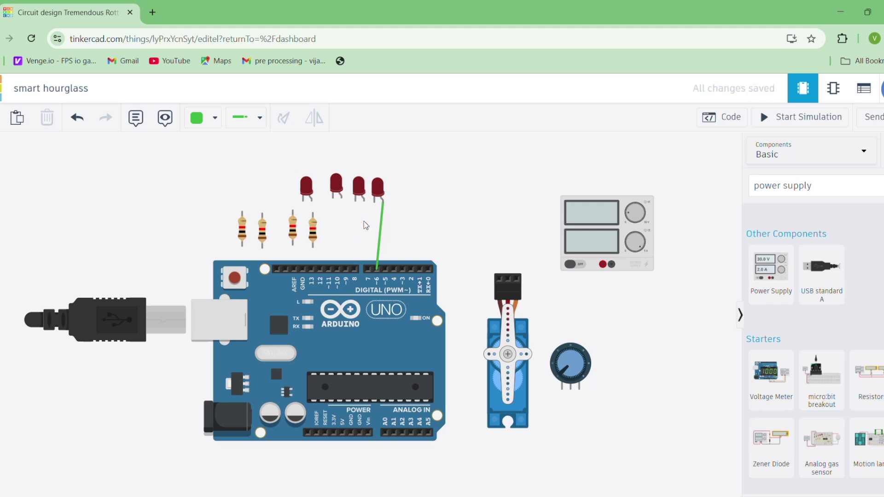
{"action": "left_click", "coordinate": [364, 200]}
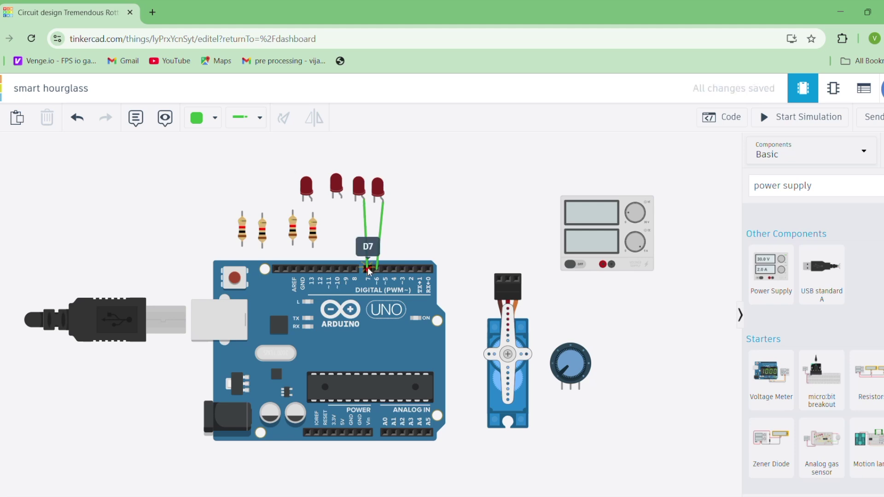
{"action": "left_click", "coordinate": [367, 268]}
{"action": "left_click", "coordinate": [432, 219]}
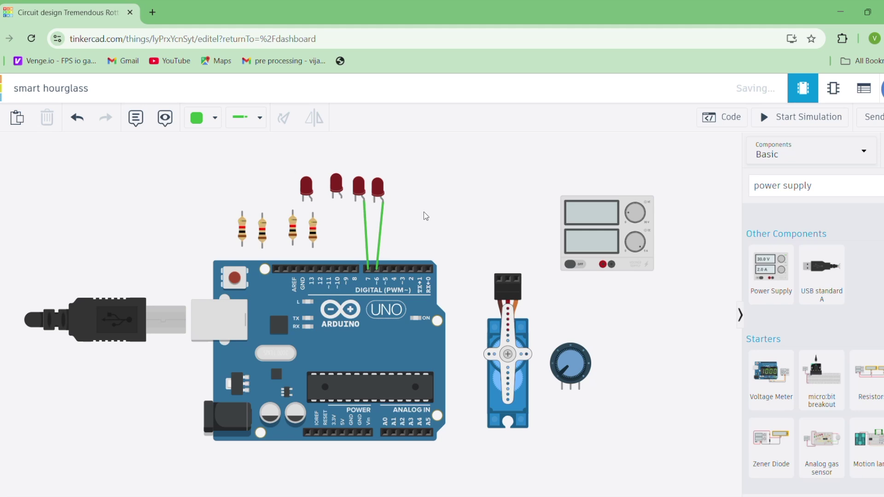
Step: Move the two rightmost resistors past the green wires, side by side above the end of the Arduino's digital header
{"action": "left_click", "coordinate": [377, 186]}
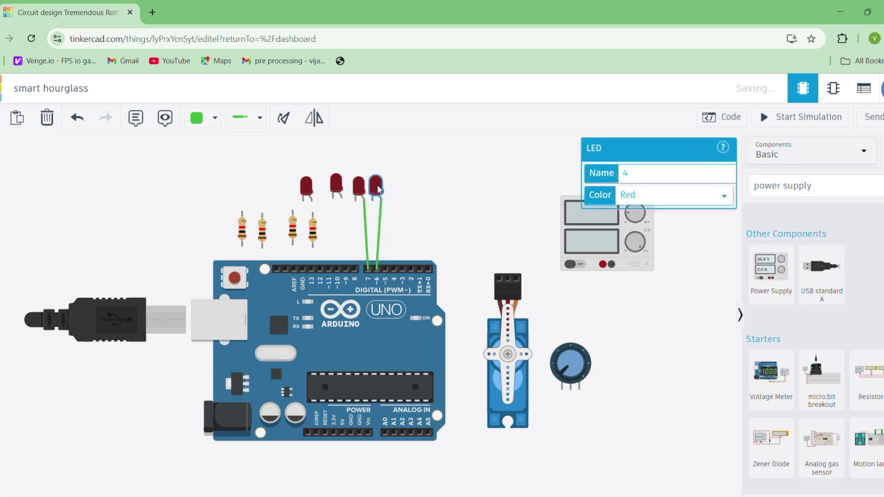
{"action": "left_click", "coordinate": [467, 208]}
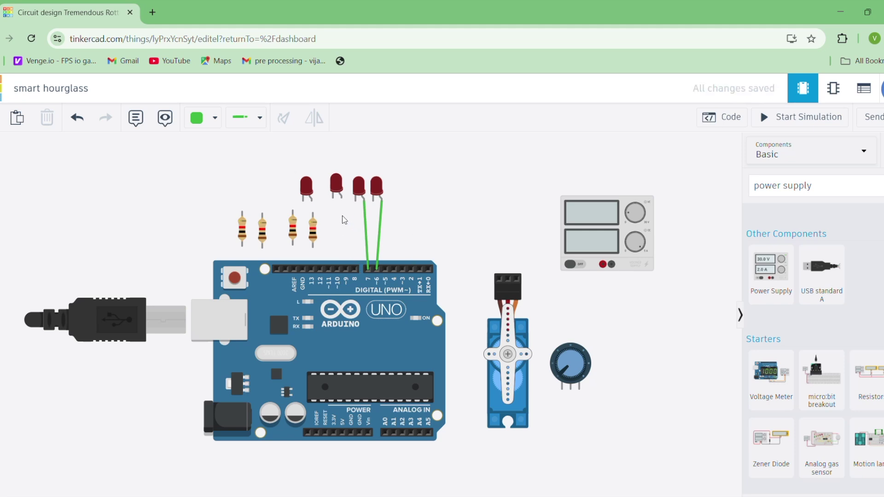
{"action": "left_click", "coordinate": [312, 231]}
{"action": "left_click_drag", "start_coordinate": [313, 230], "coordinate": [425, 225]}
{"action": "left_click", "coordinate": [293, 229]}
{"action": "left_click_drag", "start_coordinate": [294, 229], "coordinate": [404, 230]}
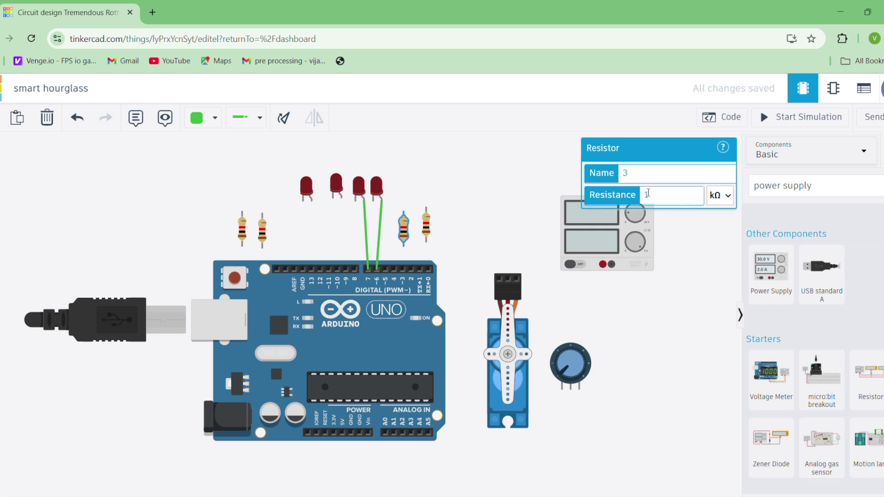
Step: Set the resistance of all four resistors to 10 kΩ
{"action": "type", "text": "10"}
{"action": "left_click", "coordinate": [698, 238]}
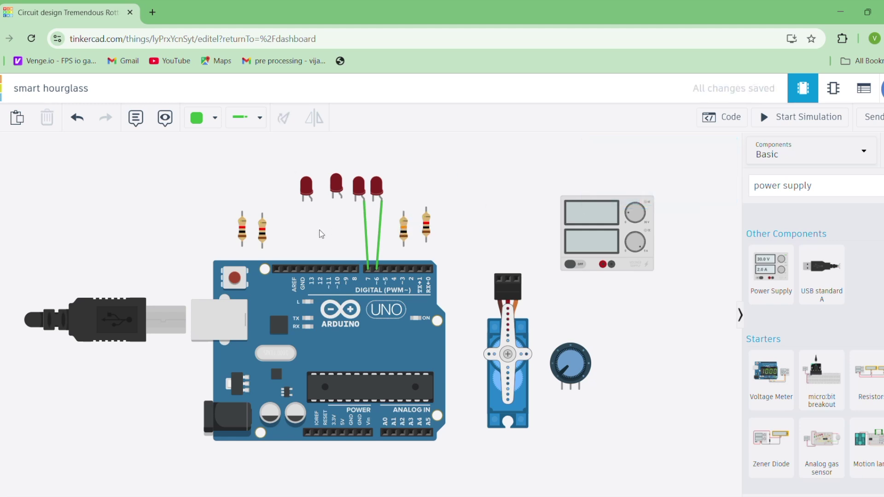
{"action": "left_click", "coordinate": [263, 235]}
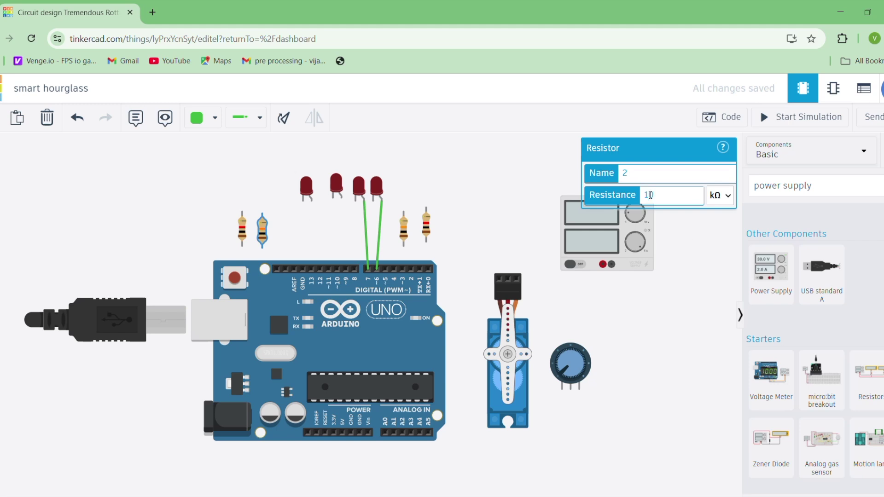
{"action": "left_click", "coordinate": [570, 230]}
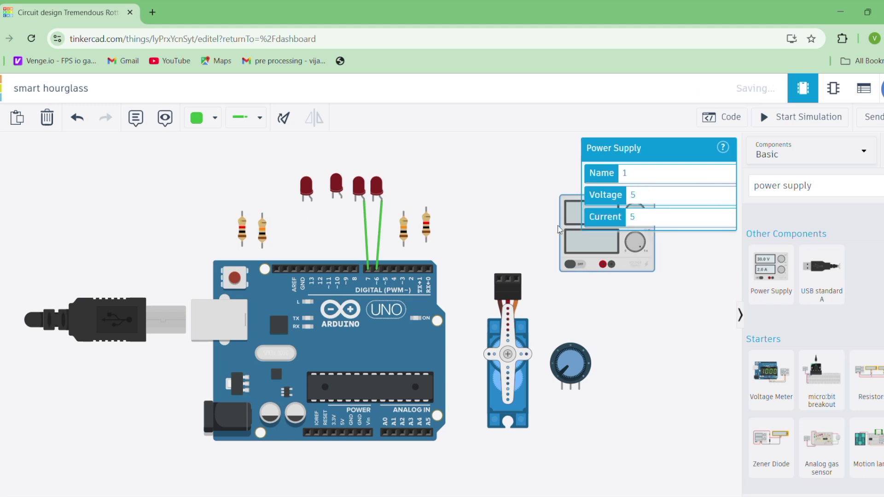
{"action": "left_click", "coordinate": [505, 241]}
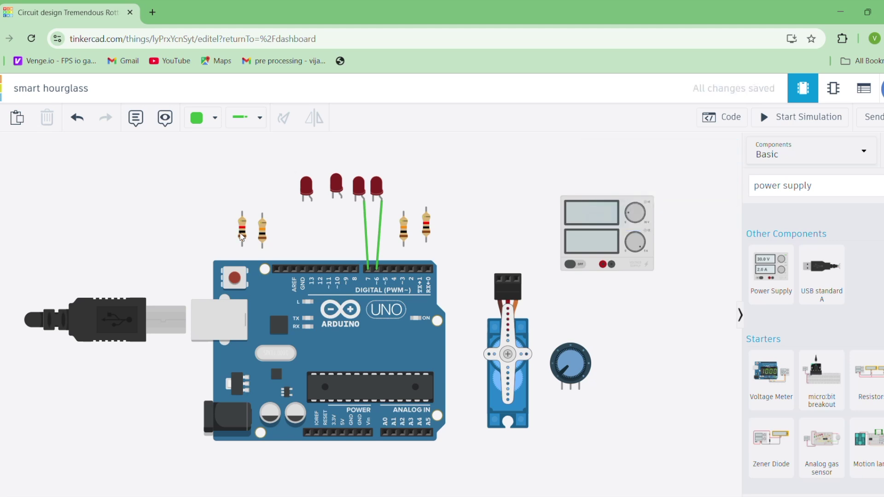
{"action": "left_click", "coordinate": [241, 235]}
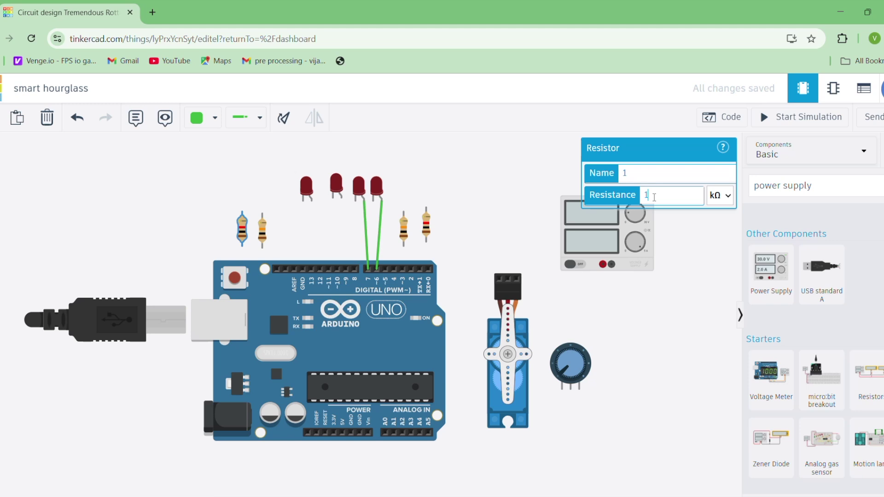
{"action": "left_click", "coordinate": [573, 216]}
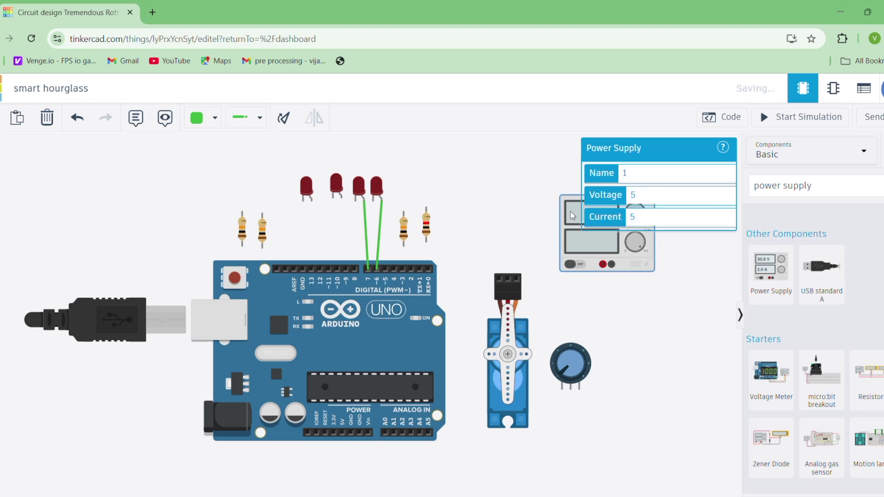
{"action": "left_click", "coordinate": [427, 224]}
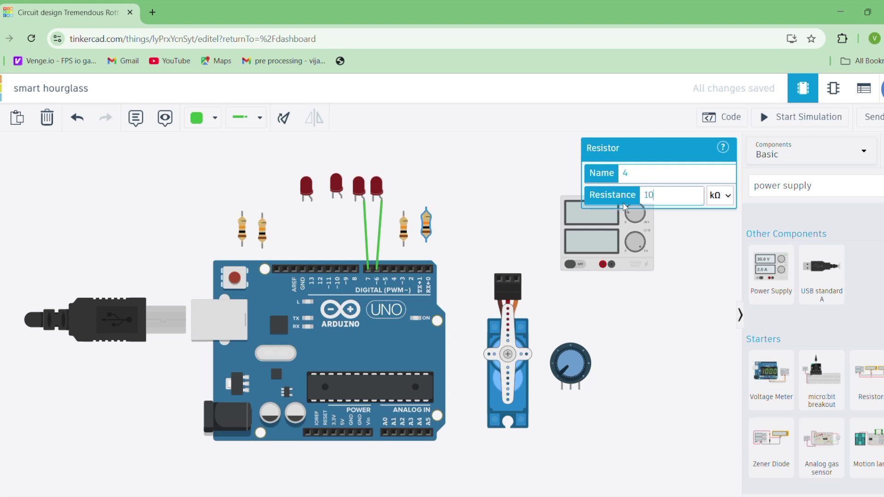
{"action": "left_click", "coordinate": [503, 237]}
{"action": "left_click", "coordinate": [403, 232]}
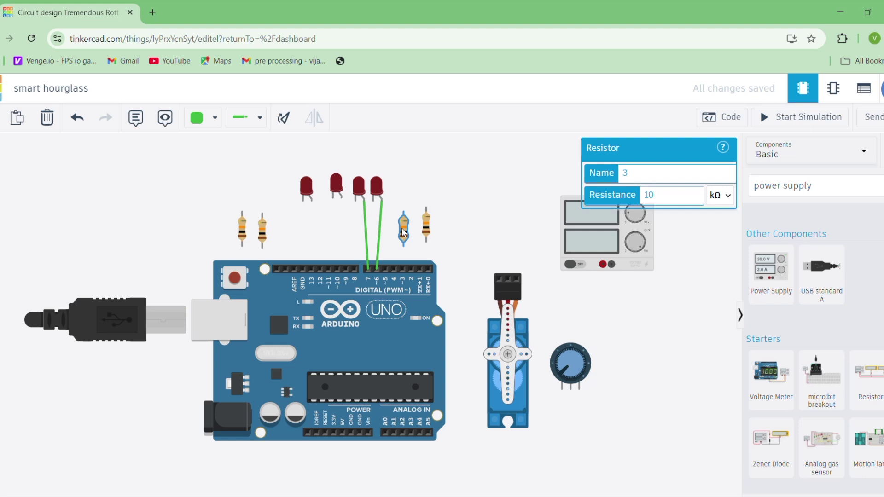
{"action": "left_click", "coordinate": [522, 247]}
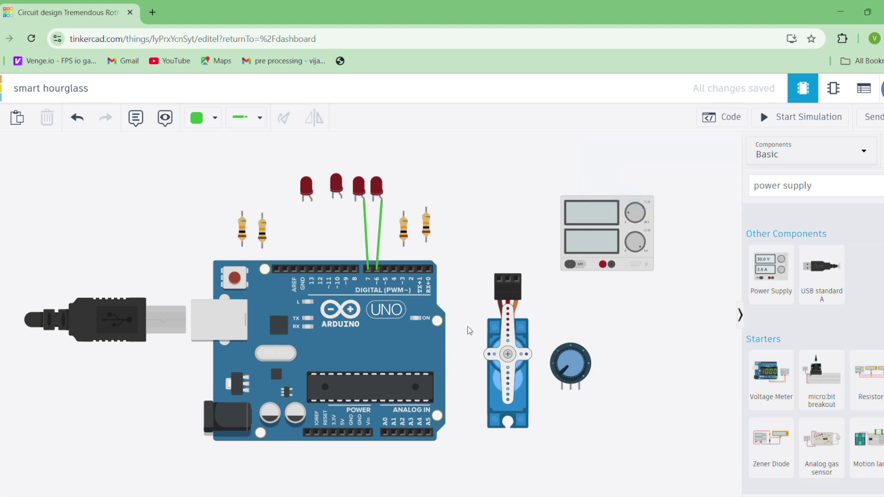
Step: Move the Micro Servo slightly closer to the Arduino
{"action": "left_click_drag", "start_coordinate": [507, 349], "coordinate": [498, 345]}
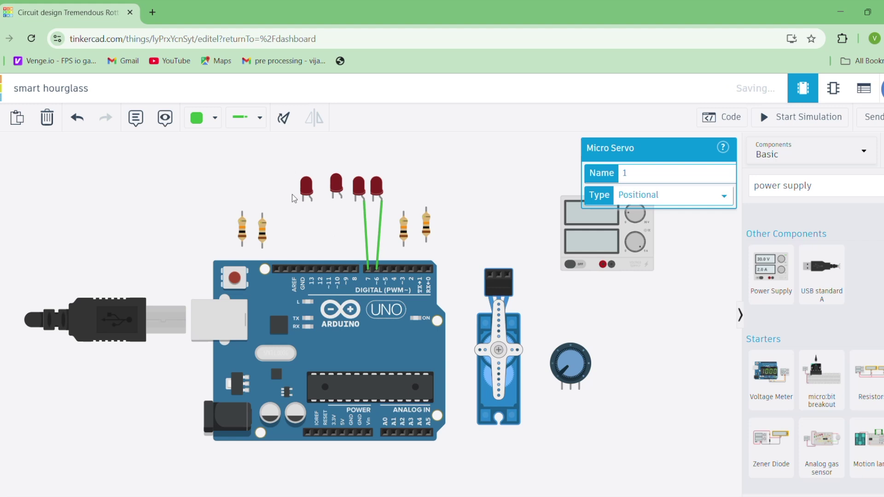
{"action": "left_click", "coordinate": [341, 199]}
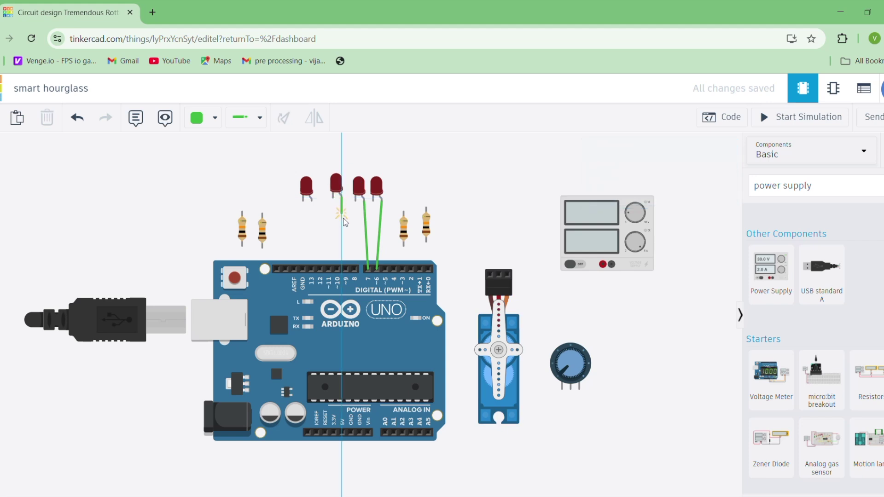
{"action": "left_click", "coordinate": [355, 270]}
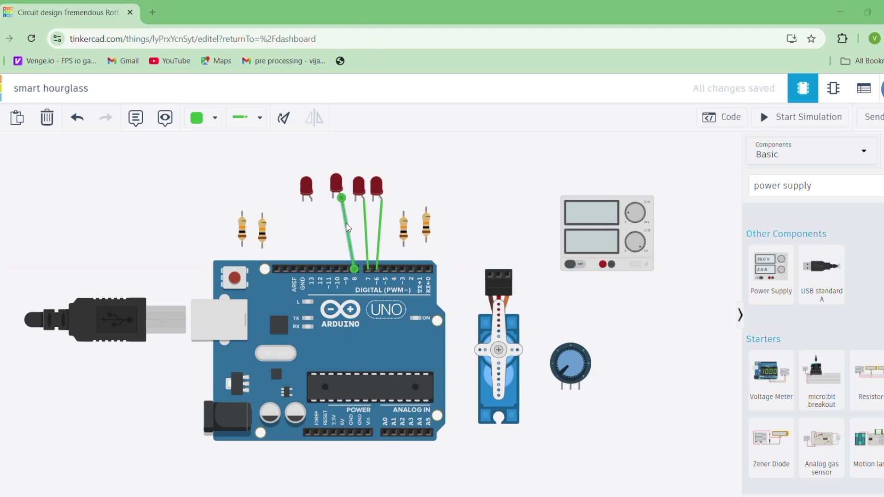
{"action": "key", "text": "Delete"}
Step: Move the two unwired LEDs to the right of the two wired LEDs, in the same row
{"action": "left_click_drag", "start_coordinate": [336, 186], "coordinate": [416, 188]}
{"action": "left_click", "coordinate": [307, 189]}
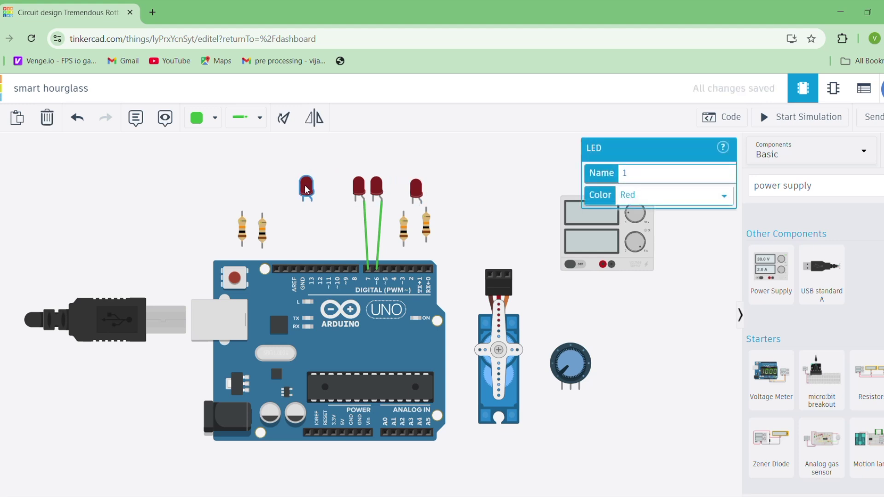
{"action": "left_click_drag", "start_coordinate": [307, 188], "coordinate": [440, 189]}
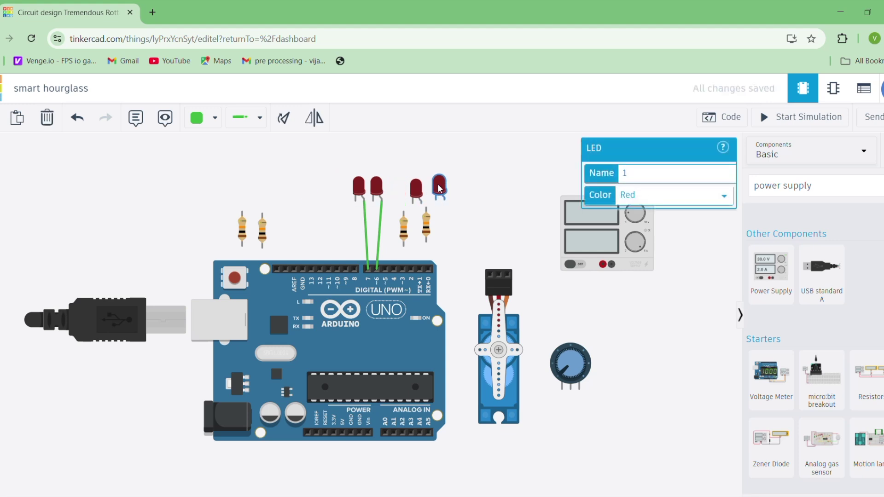
{"action": "left_click_drag", "start_coordinate": [417, 197], "coordinate": [406, 199]}
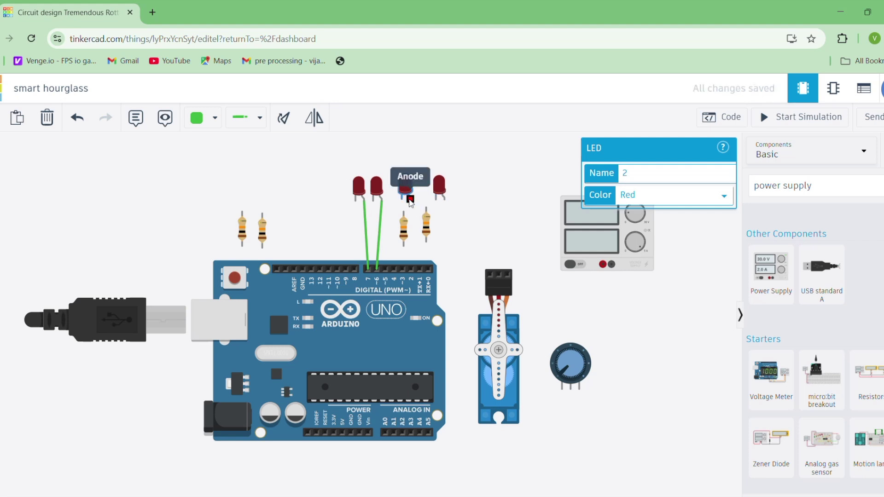
Step: Wire the third LED's anode to Arduino digital pin 3 and the rightmost LED's anode to pin 2 with green wires
{"action": "left_click", "coordinate": [410, 201]}
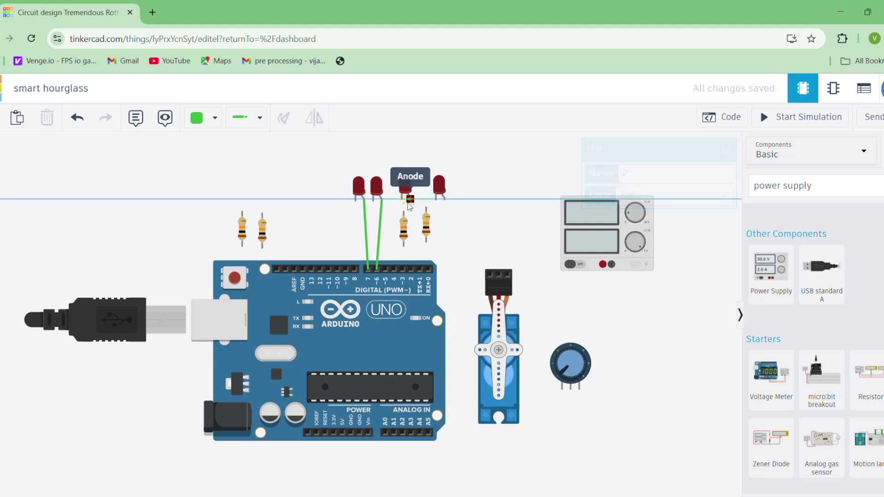
{"action": "left_click", "coordinate": [402, 269]}
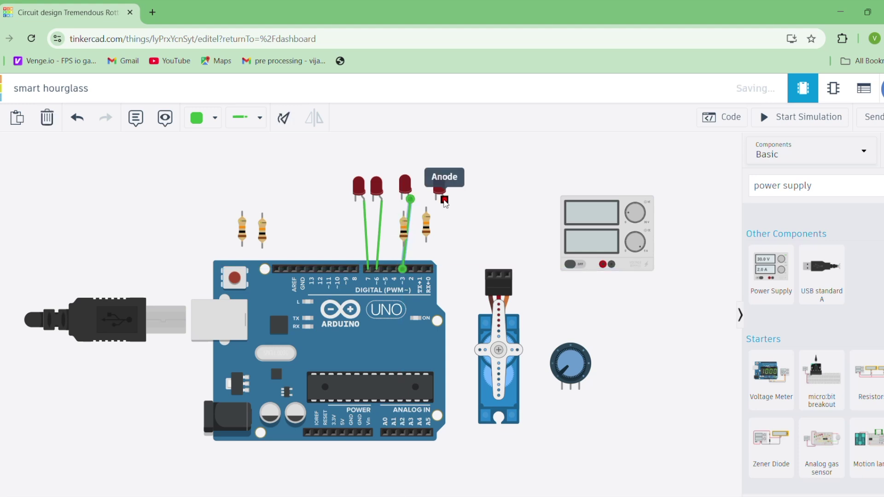
{"action": "left_click", "coordinate": [444, 198]}
{"action": "left_click", "coordinate": [412, 272]}
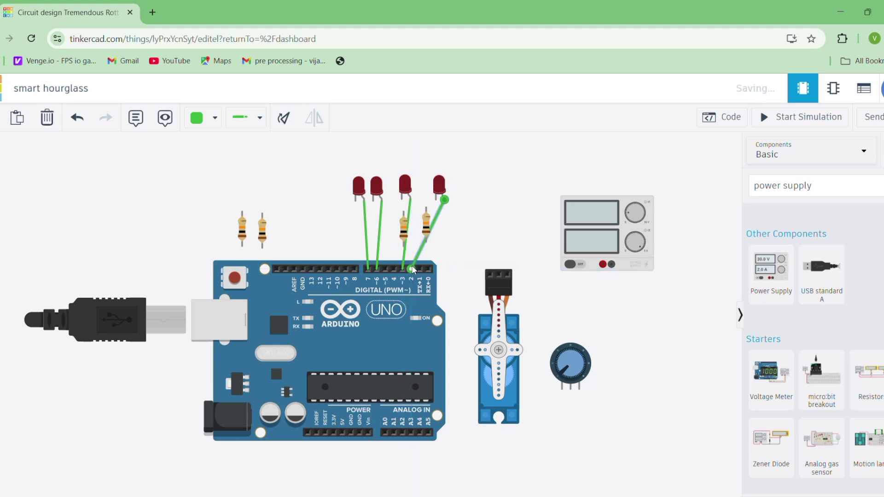
Step: Move the two right-hand resistors beside the left pair and shift the rightmost LED closer to its neighbor
{"action": "left_click_drag", "start_coordinate": [427, 227], "coordinate": [282, 229]}
{"action": "left_click_drag", "start_coordinate": [403, 230], "coordinate": [307, 228]}
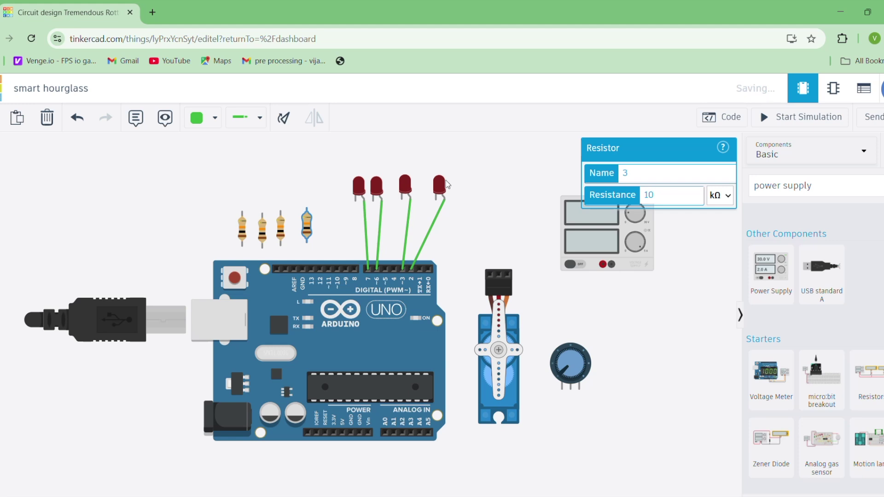
{"action": "left_click_drag", "start_coordinate": [441, 186], "coordinate": [424, 187]}
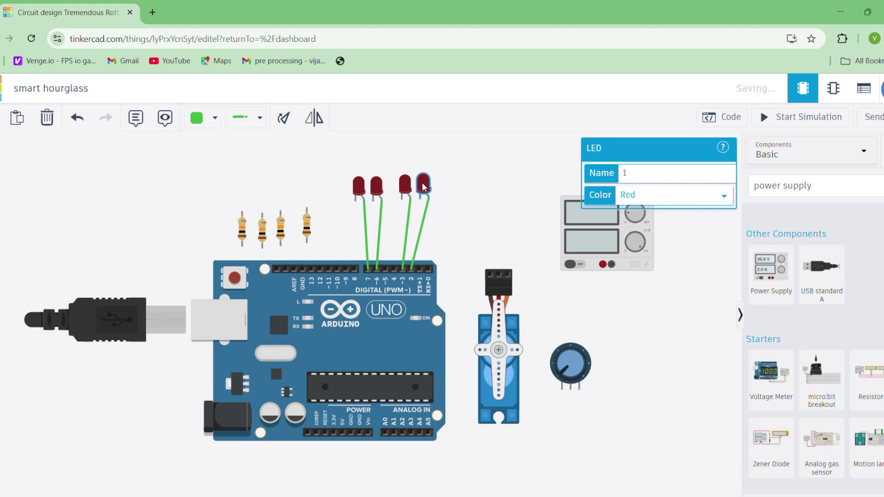
{"action": "left_click", "coordinate": [471, 227]}
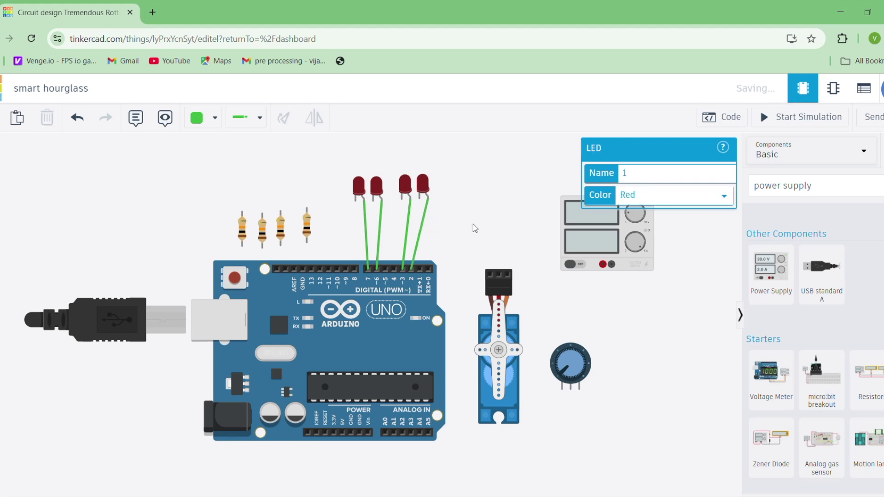
Step: Wire the leftmost LED's cathode to the rightmost resistor's upper terminal in black, and raise that resistor to level the wire
{"action": "left_click", "coordinate": [355, 203]}
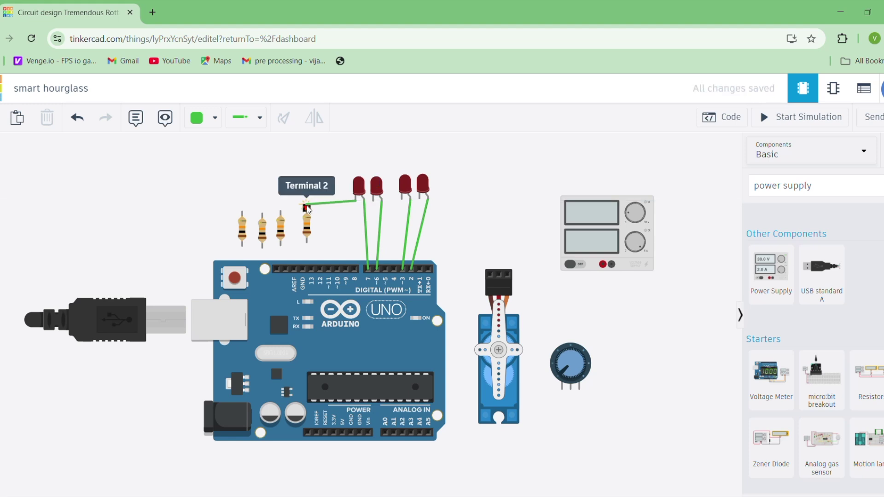
{"action": "left_click", "coordinate": [307, 208]}
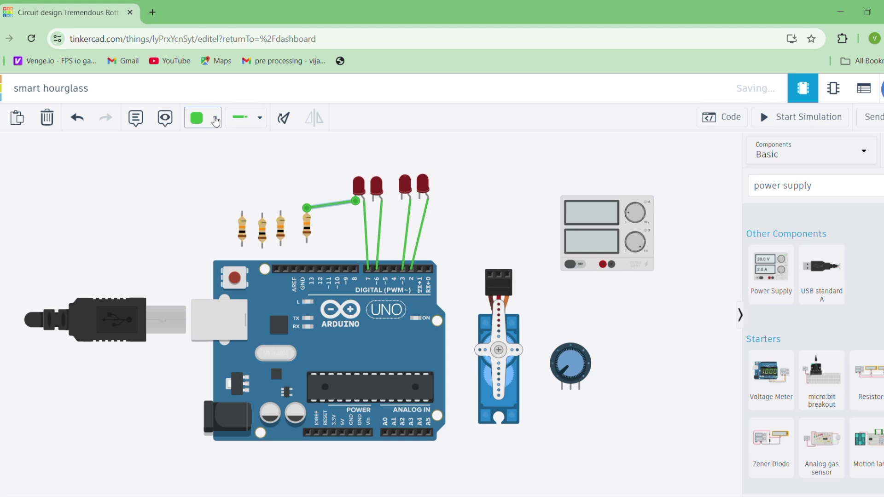
{"action": "left_click", "coordinate": [216, 121]}
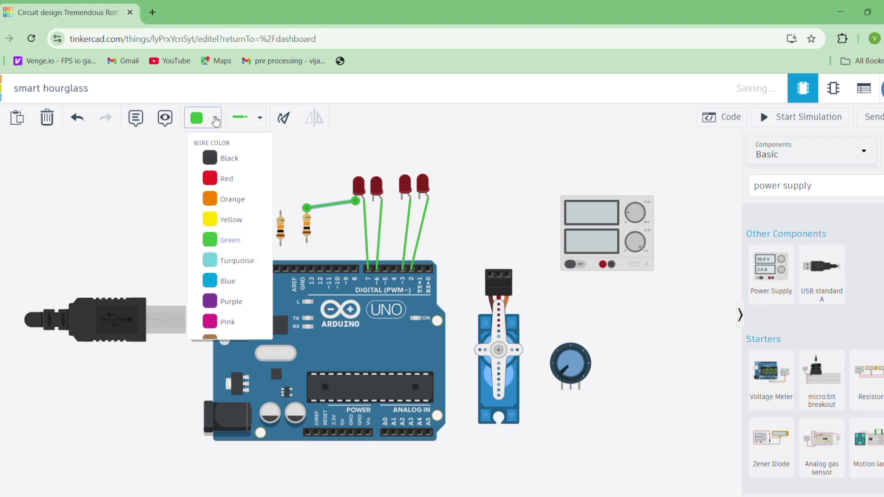
{"action": "left_click", "coordinate": [228, 167]}
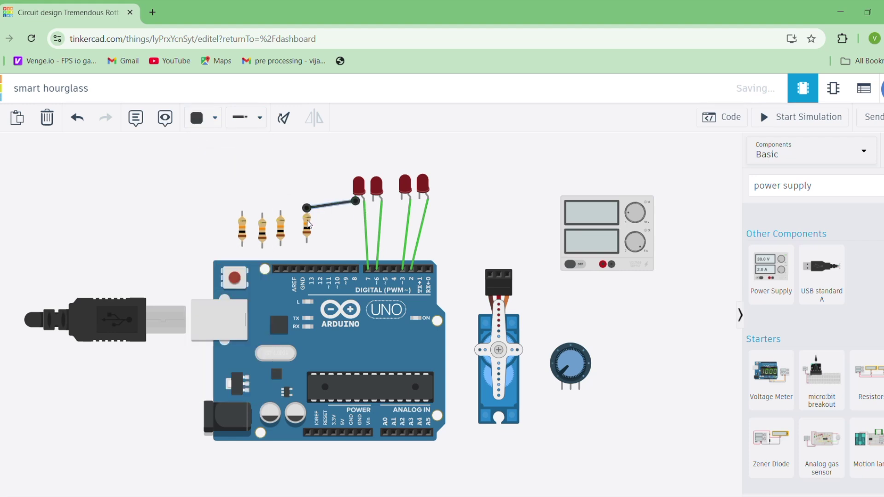
{"action": "left_click_drag", "start_coordinate": [308, 225], "coordinate": [307, 222]}
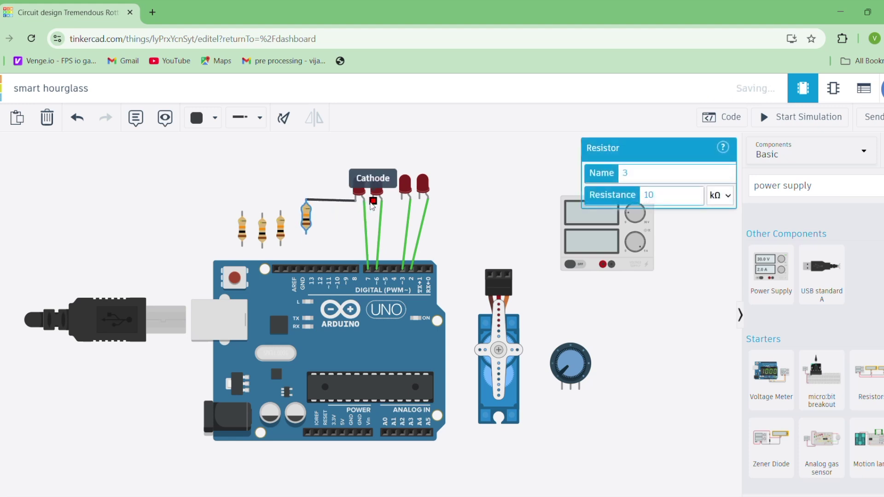
Step: Wire the cathode of the second LED from the left to the third resistor's upper terminal with a black wire
{"action": "left_click", "coordinate": [372, 202]}
{"action": "left_click", "coordinate": [372, 202]}
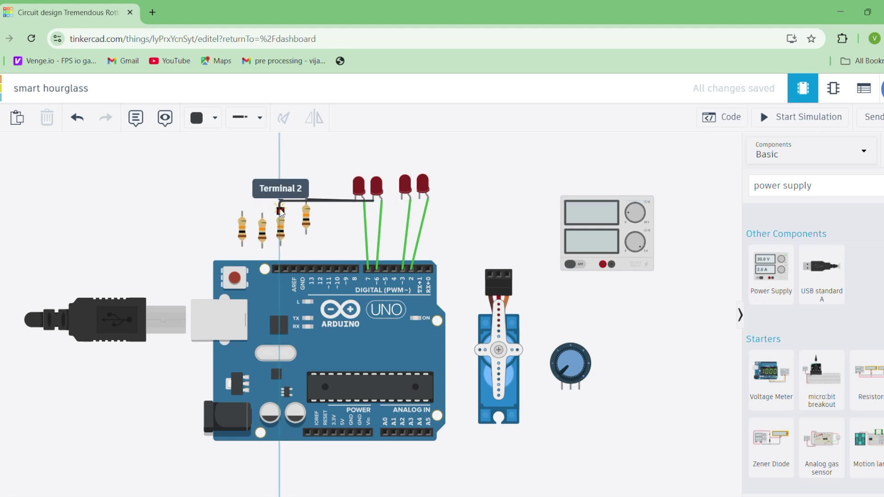
{"action": "left_click", "coordinate": [280, 211]}
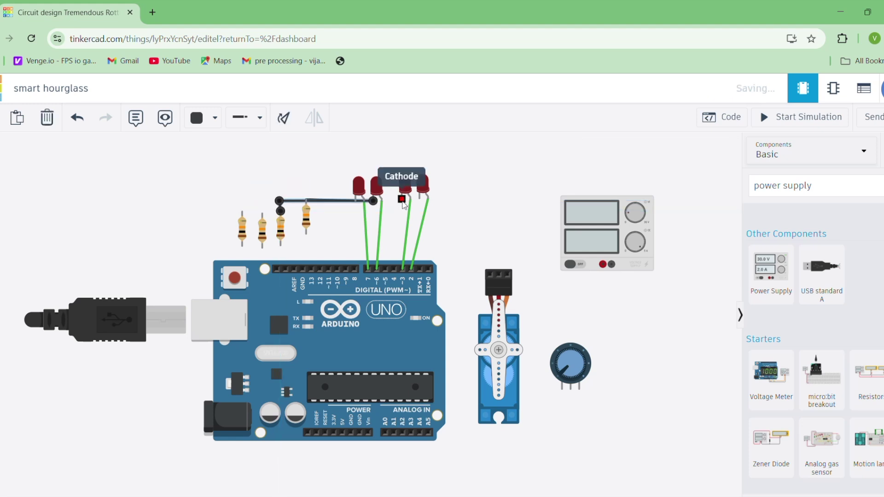
Step: Wire the third LED's cathode to the upper terminal of the second resistor from the left with a bent black wire
{"action": "left_click", "coordinate": [402, 201]}
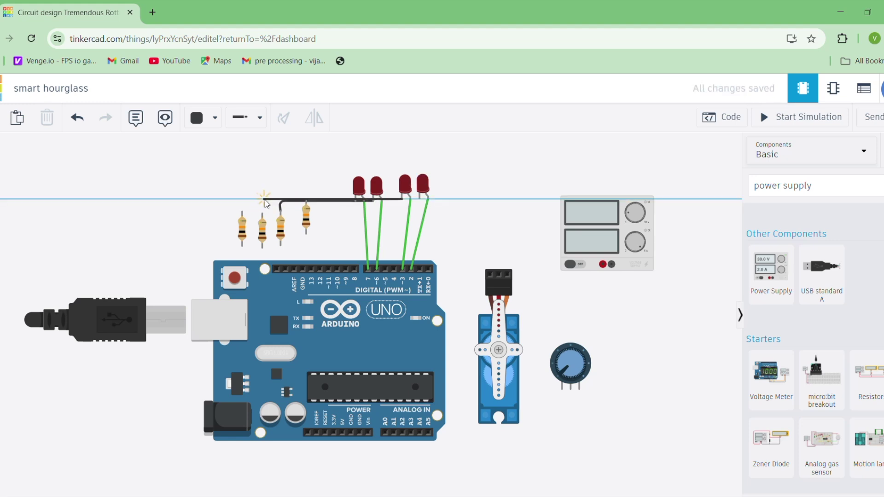
{"action": "left_click", "coordinate": [262, 200]}
{"action": "left_click", "coordinate": [262, 214]}
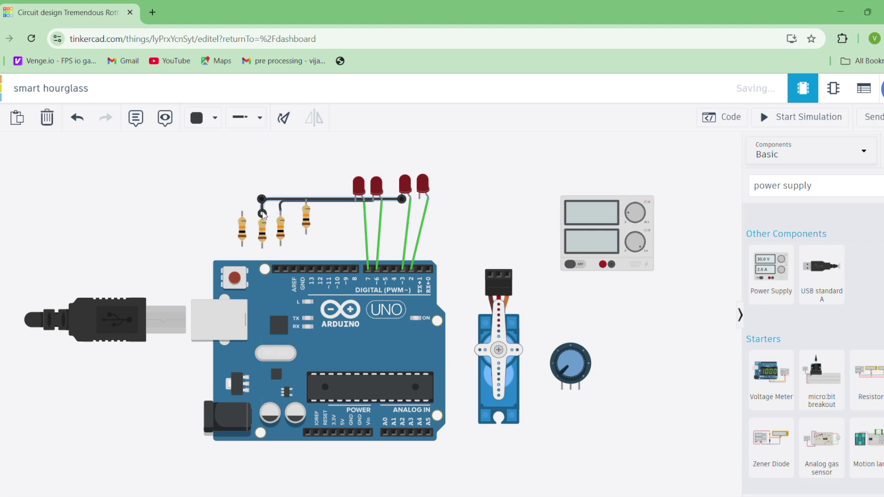
Step: Wire the rightmost LED's cathode to the leftmost resistor's upper terminal with a bent black wire, and shift the rightmost resistor slightly down and left
{"action": "left_click", "coordinate": [422, 199]}
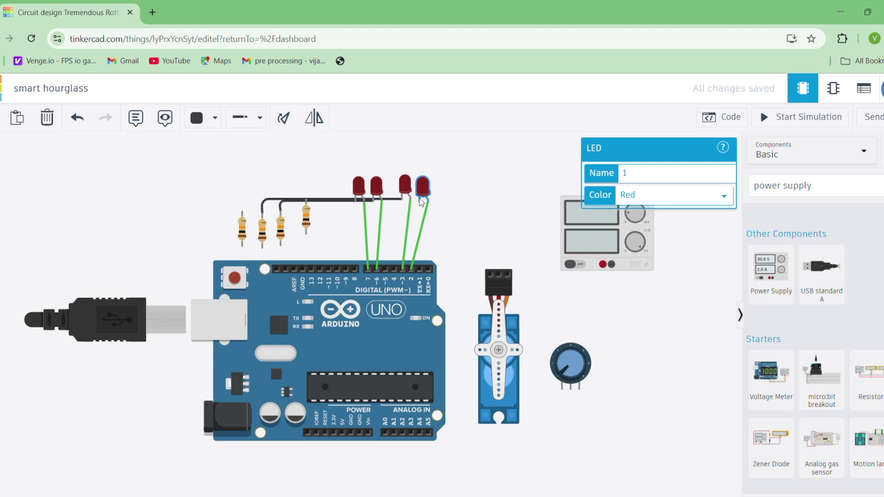
{"action": "left_click", "coordinate": [420, 199]}
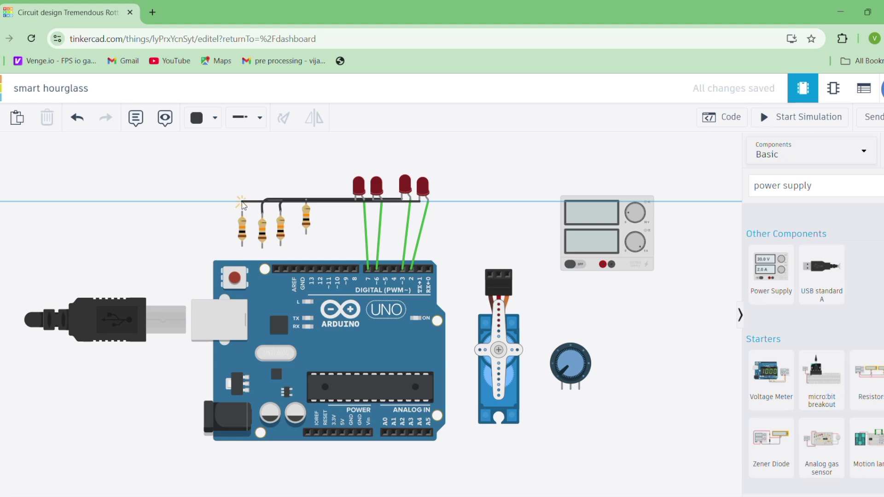
{"action": "left_click", "coordinate": [241, 202]}
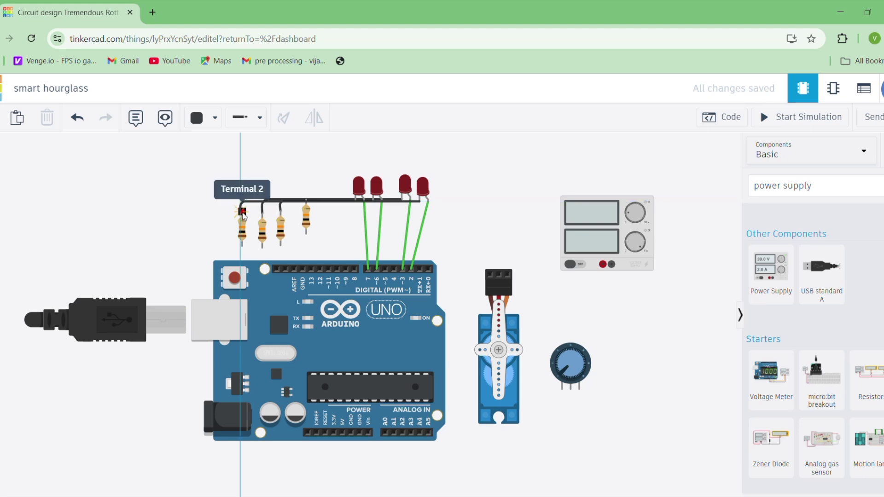
{"action": "left_click", "coordinate": [245, 160]}
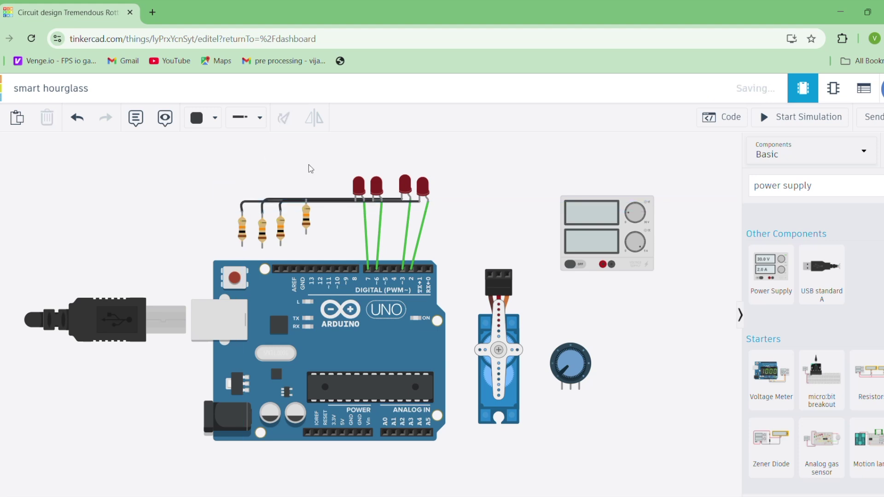
{"action": "left_click_drag", "start_coordinate": [306, 221], "coordinate": [301, 229]}
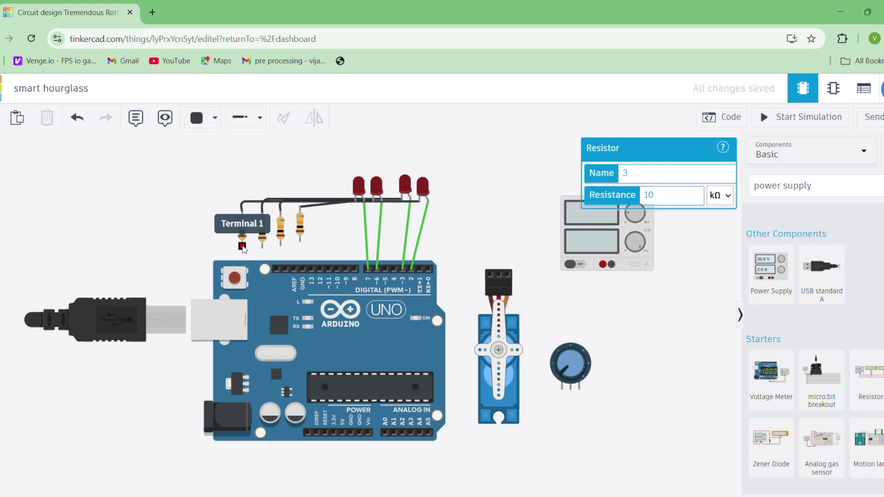
Step: Wire the lower terminals of the three left resistors to the Arduino's GND pin beside pin 13 with black wires
{"action": "left_click", "coordinate": [243, 248]}
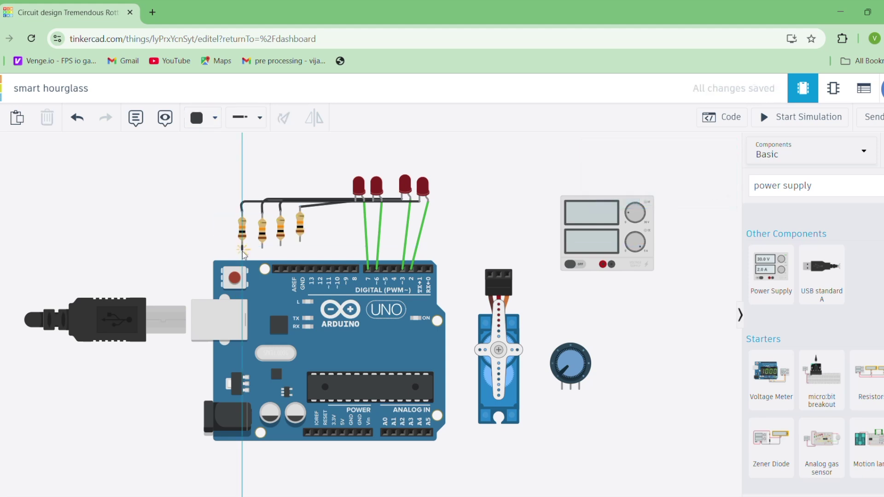
{"action": "left_click", "coordinate": [302, 268]}
{"action": "left_click", "coordinate": [263, 248]}
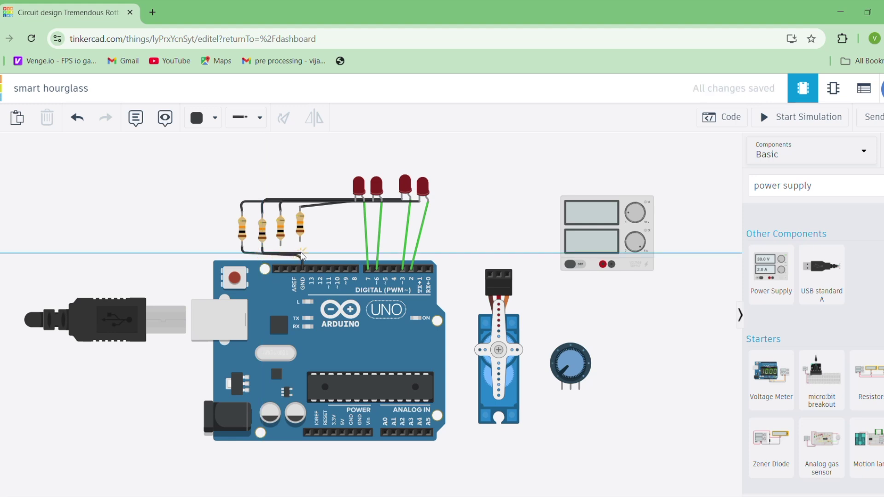
{"action": "left_click", "coordinate": [302, 268]}
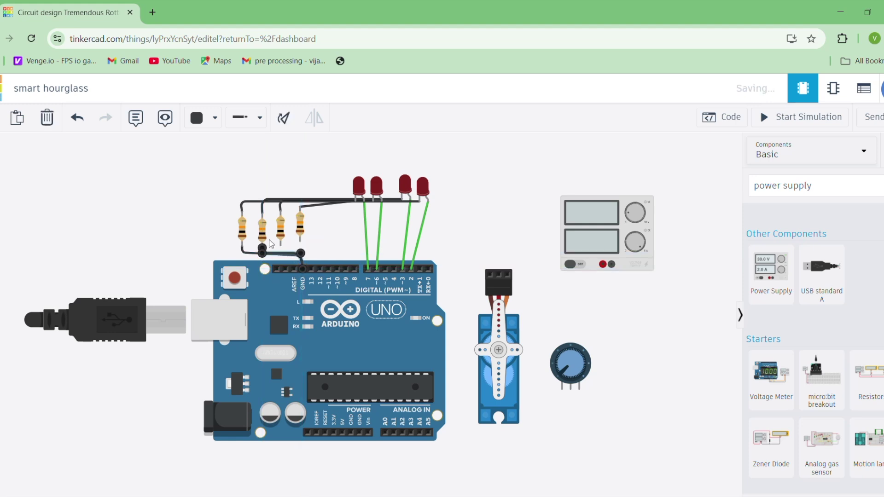
{"action": "left_click", "coordinate": [281, 247]}
{"action": "left_click", "coordinate": [282, 247]}
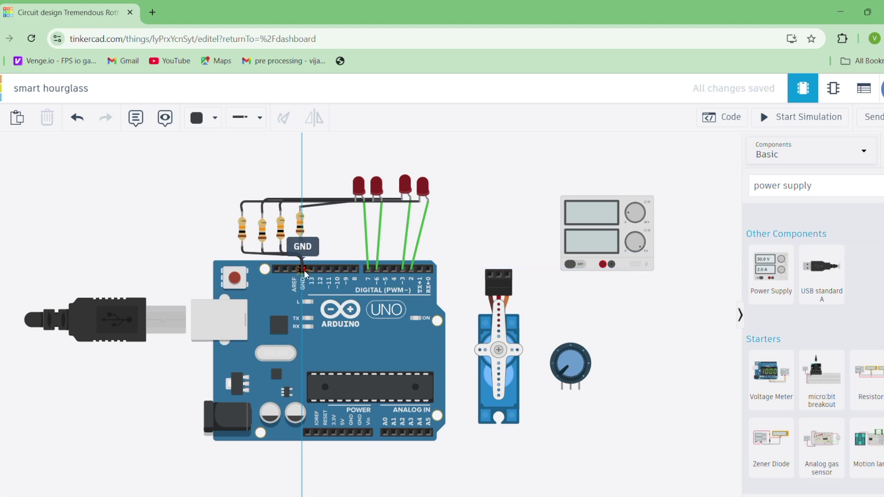
{"action": "left_click", "coordinate": [304, 269]}
Step: Wire the rightmost resistor's lower terminal to the Arduino's GND pin beside pin 13 in black
{"action": "left_click", "coordinate": [302, 241]}
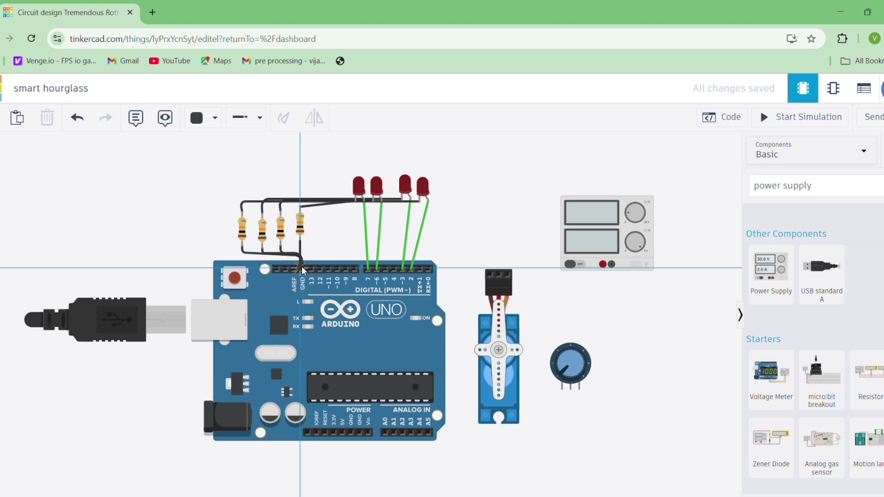
{"action": "scroll", "coordinate": [302, 266], "scroll_direction": "up", "scroll_amount": 5}
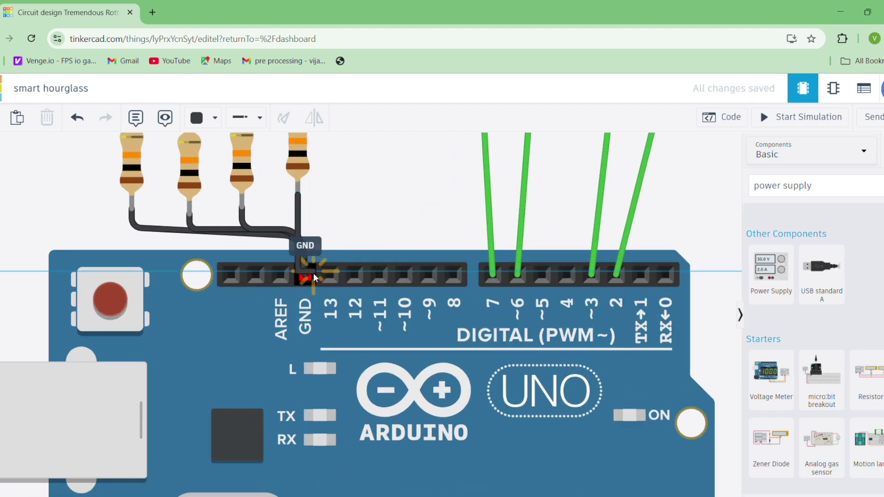
{"action": "left_click", "coordinate": [311, 274]}
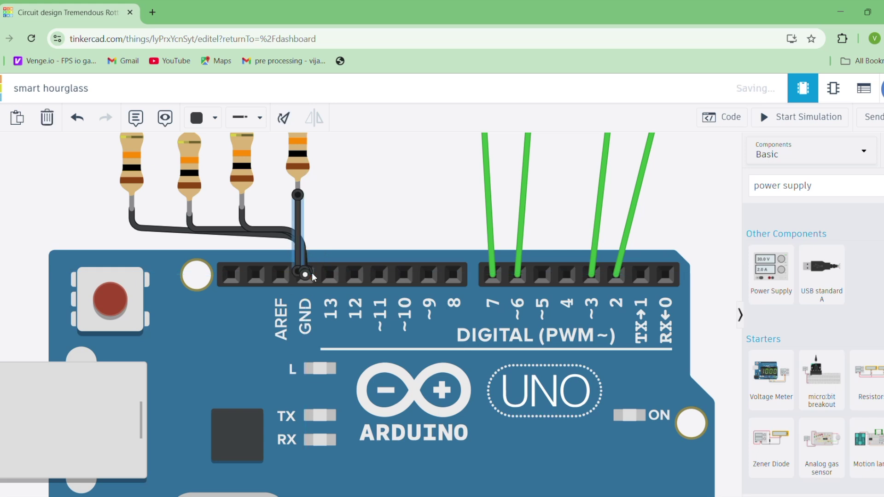
{"action": "scroll", "coordinate": [343, 239], "scroll_direction": "down", "scroll_amount": 1}
{"action": "left_click", "coordinate": [343, 239]}
{"action": "scroll", "coordinate": [343, 239], "scroll_direction": "down", "scroll_amount": 6}
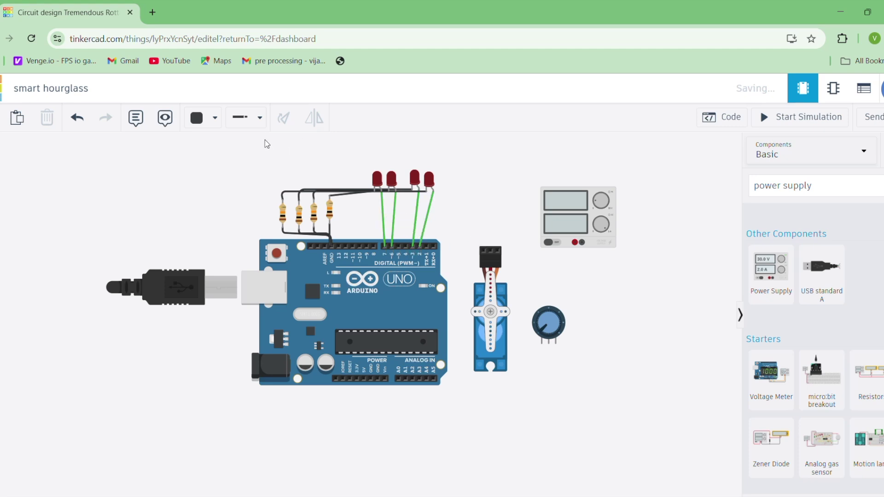
Step: Wire the servo's Power terminal to the Arduino's 5V pin in red, routed between servo and board and below the board, with its last bend aligned
{"action": "left_click", "coordinate": [261, 121]}
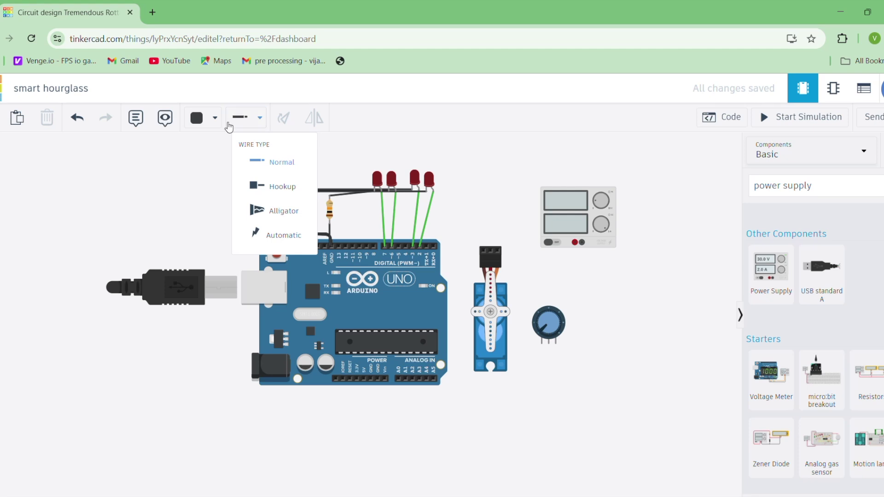
{"action": "left_click", "coordinate": [215, 121]}
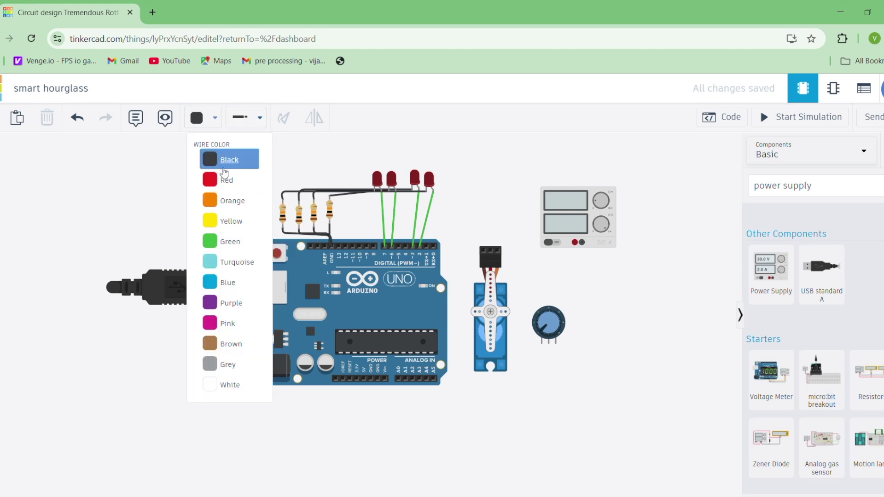
{"action": "left_click", "coordinate": [226, 182]}
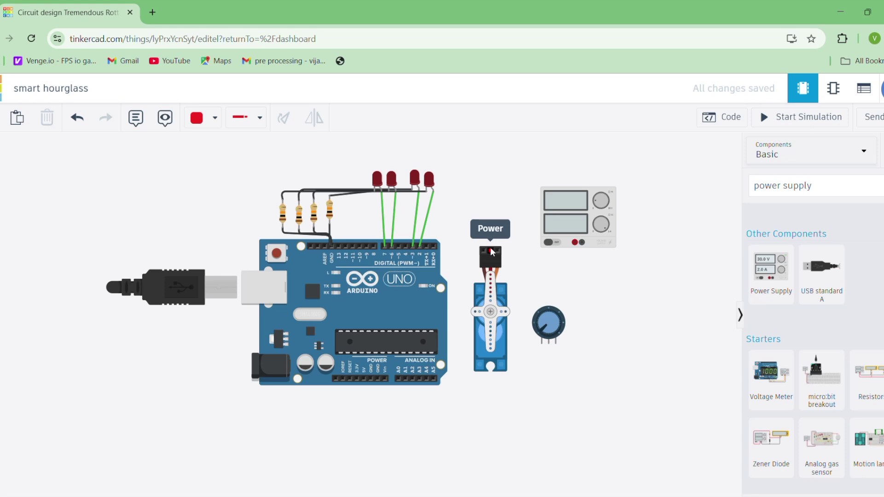
{"action": "left_click", "coordinate": [490, 248]}
{"action": "left_click", "coordinate": [490, 231]}
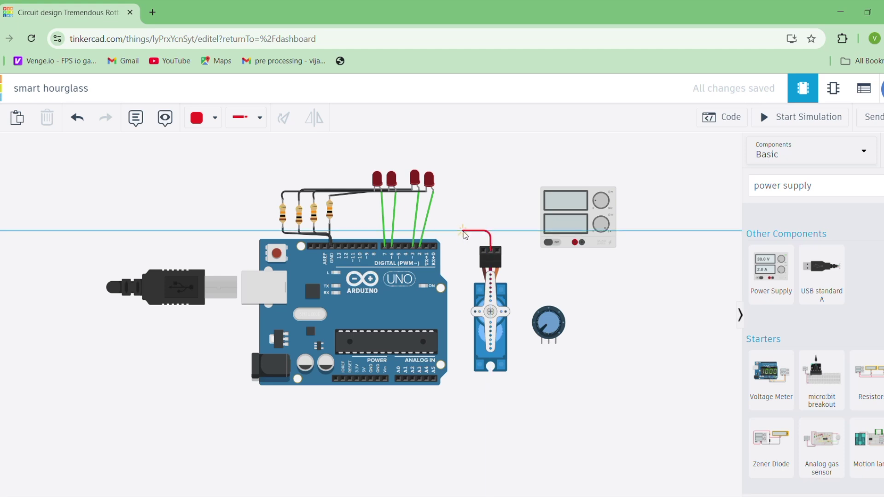
{"action": "left_click", "coordinate": [463, 231]}
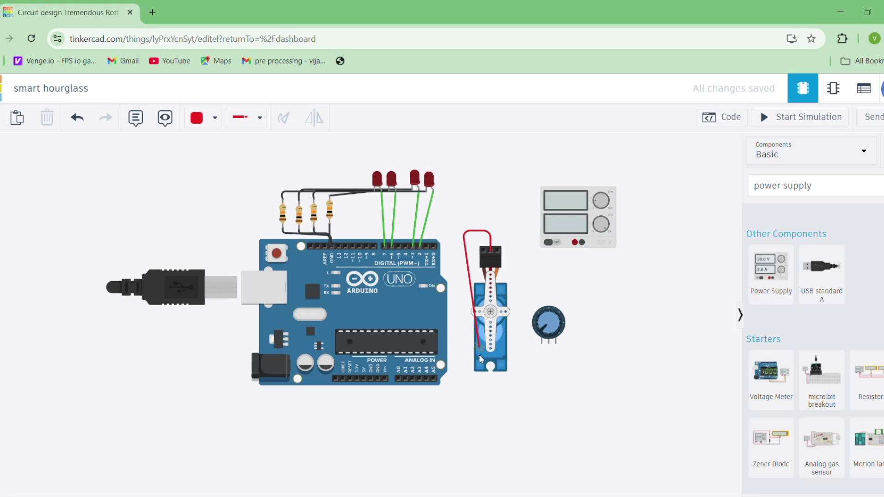
{"action": "left_click", "coordinate": [463, 402]}
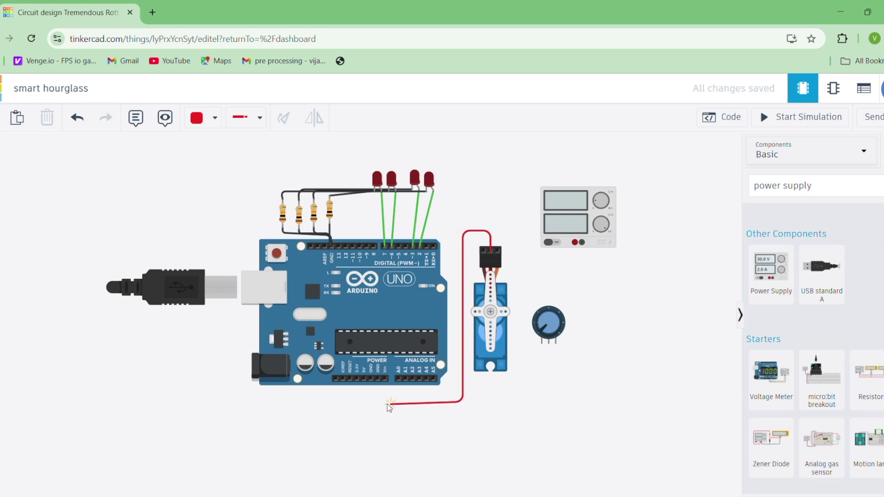
{"action": "left_click", "coordinate": [361, 401]}
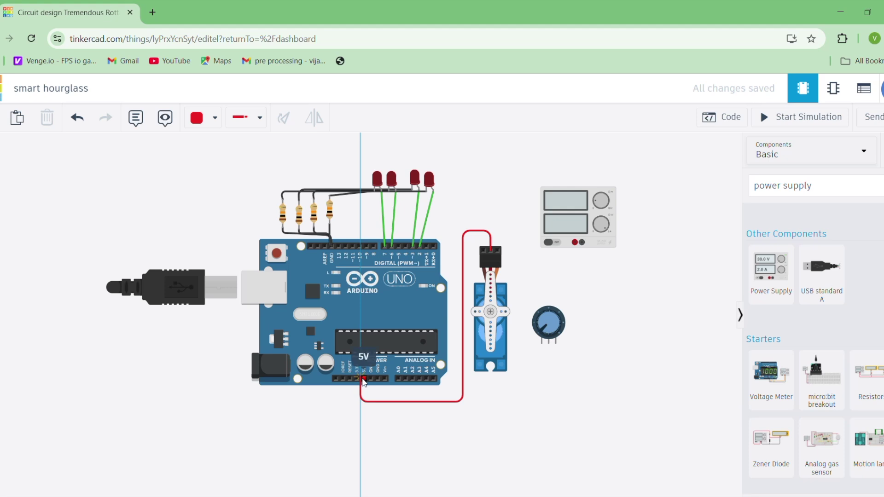
{"action": "left_click", "coordinate": [364, 379]}
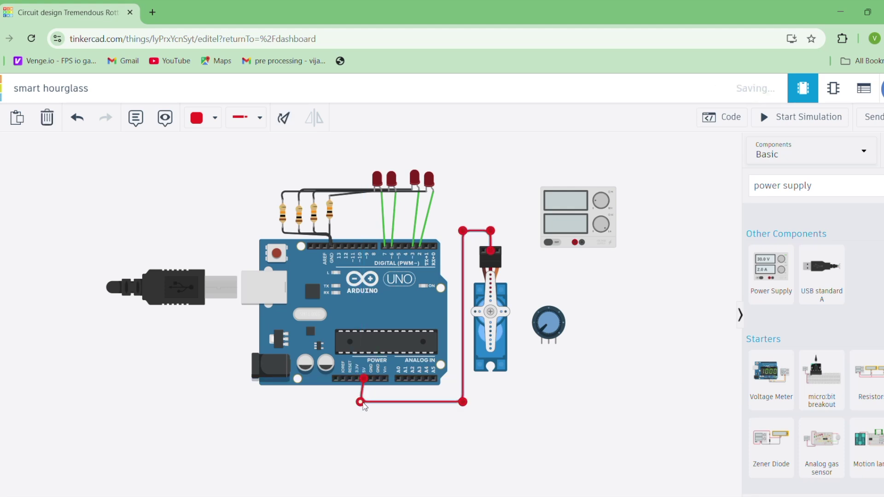
{"action": "left_click_drag", "start_coordinate": [361, 403], "coordinate": [364, 402]}
{"action": "left_click", "coordinate": [521, 408]}
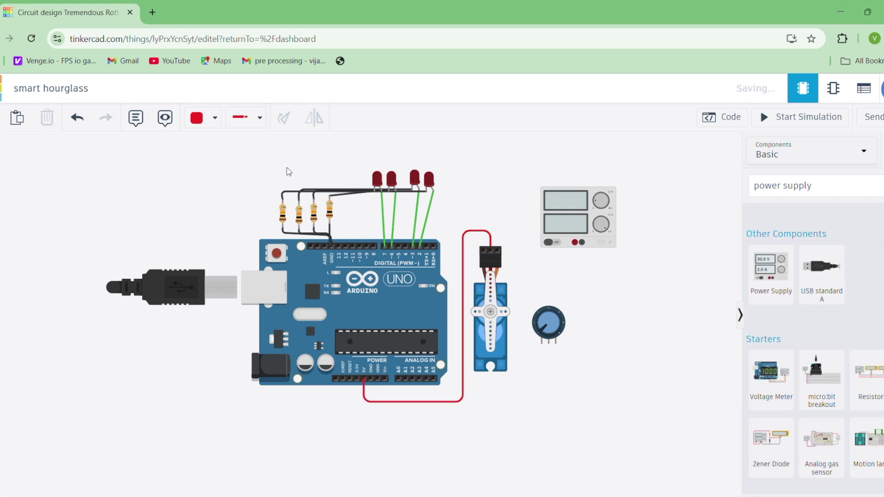
Step: Wire the servo's ground terminal to the Arduino's GND pin beside 5V in black, routed parallel to the red wire
{"action": "left_click", "coordinate": [215, 119]}
{"action": "left_click", "coordinate": [226, 164]}
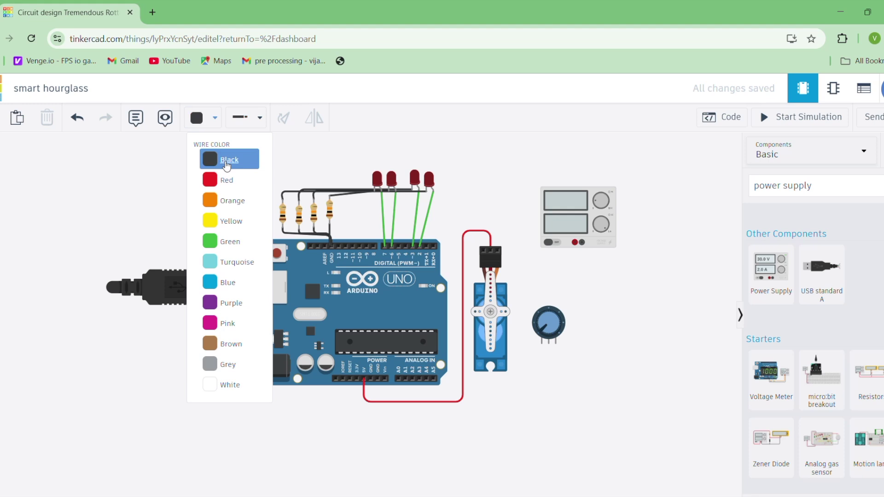
{"action": "left_click", "coordinate": [485, 250]}
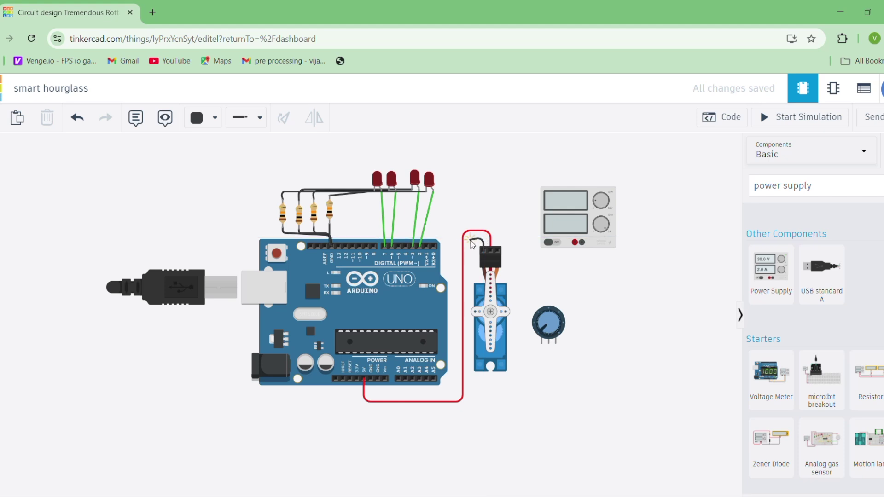
{"action": "left_click", "coordinate": [469, 240]}
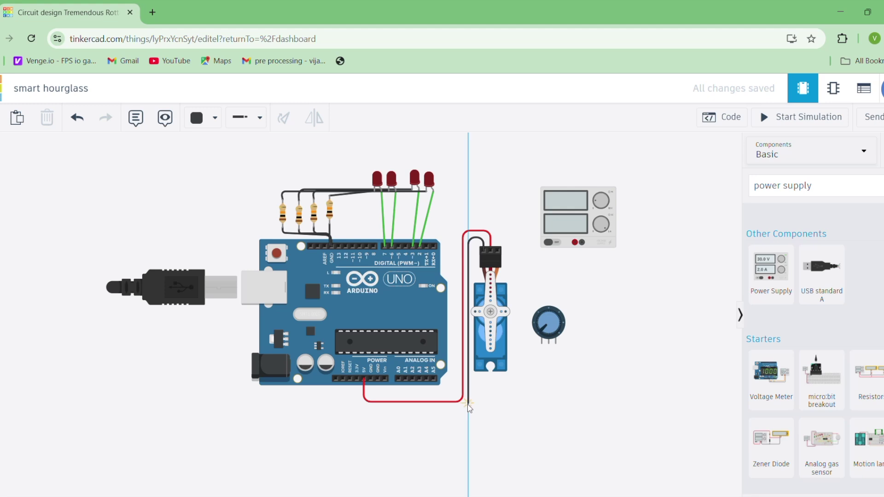
{"action": "left_click", "coordinate": [468, 395]}
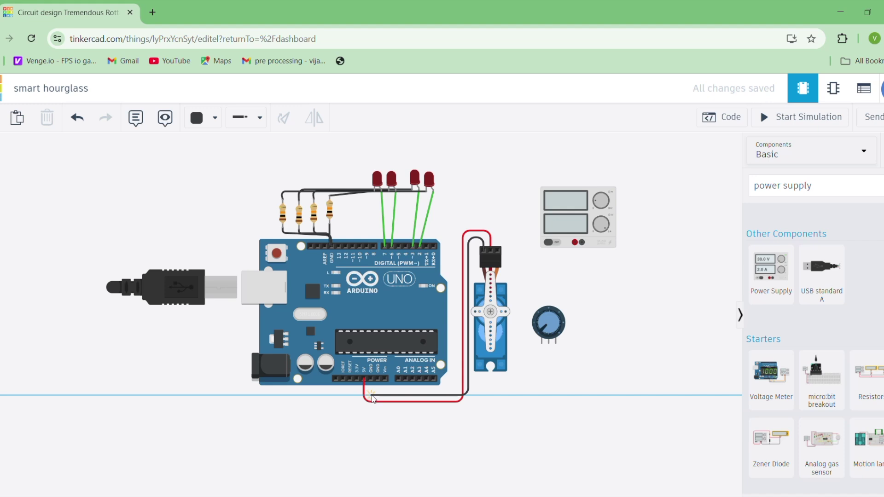
{"action": "left_click", "coordinate": [371, 395]}
{"action": "left_click", "coordinate": [371, 378]}
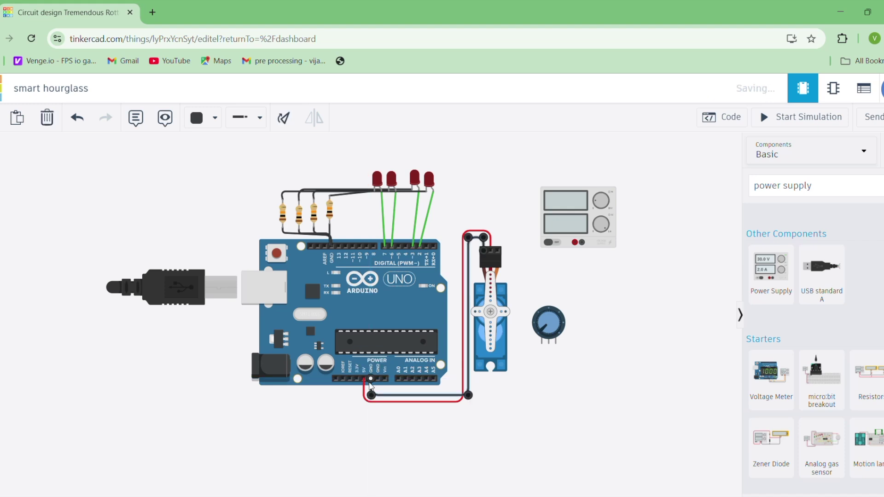
{"action": "left_click", "coordinate": [371, 395]}
{"action": "left_click", "coordinate": [505, 426]}
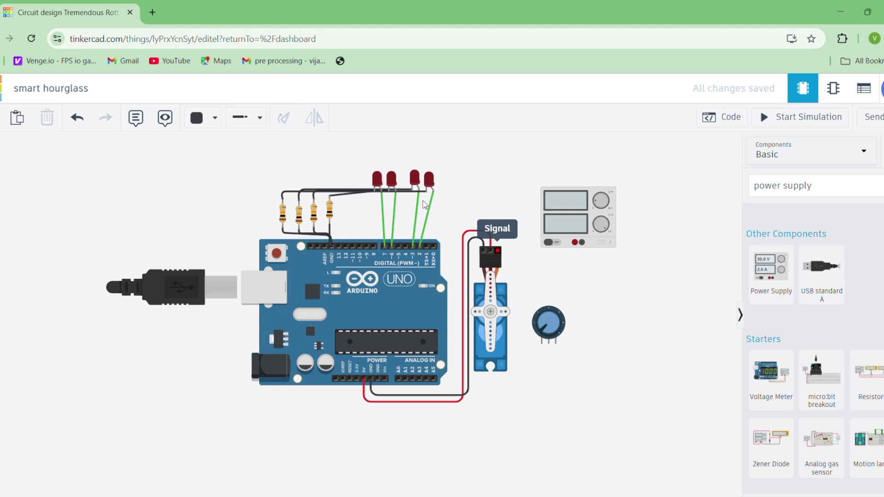
Step: Wire the servo's Signal terminal to Arduino digital pin 9 with a blue wire routed above the board
{"action": "left_click", "coordinate": [220, 125]}
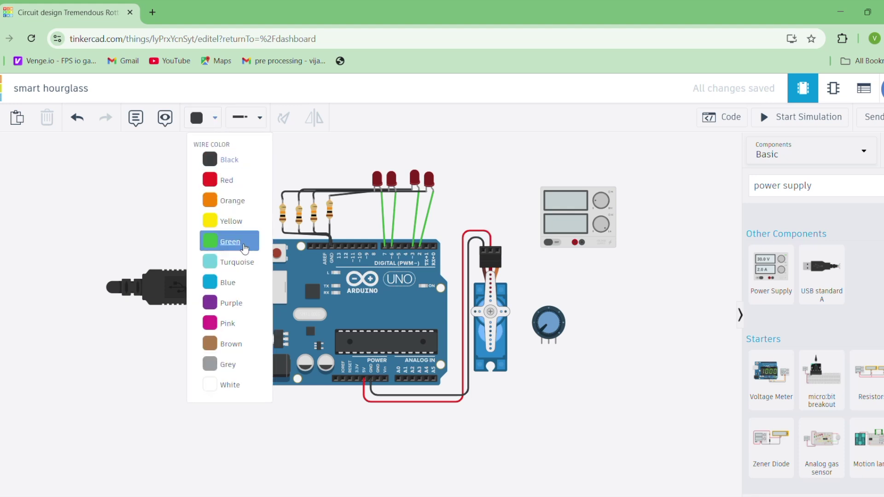
{"action": "left_click", "coordinate": [237, 285]}
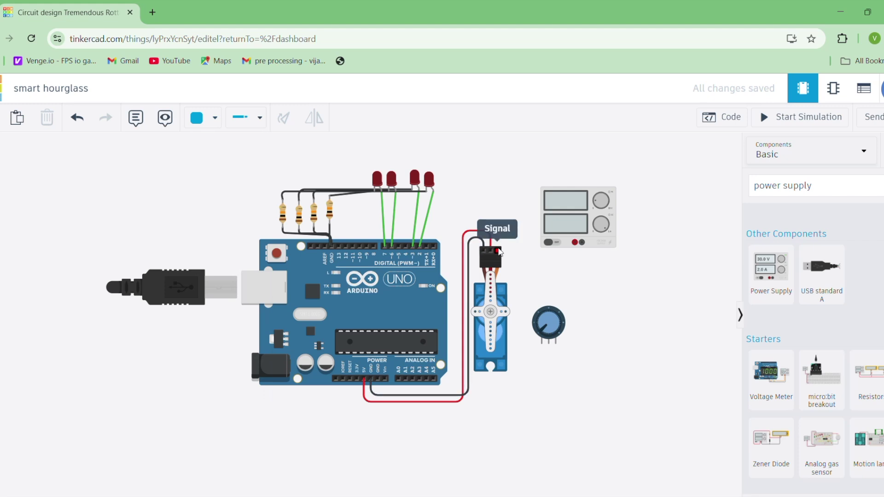
{"action": "left_click", "coordinate": [498, 251]}
{"action": "left_click", "coordinate": [497, 226]}
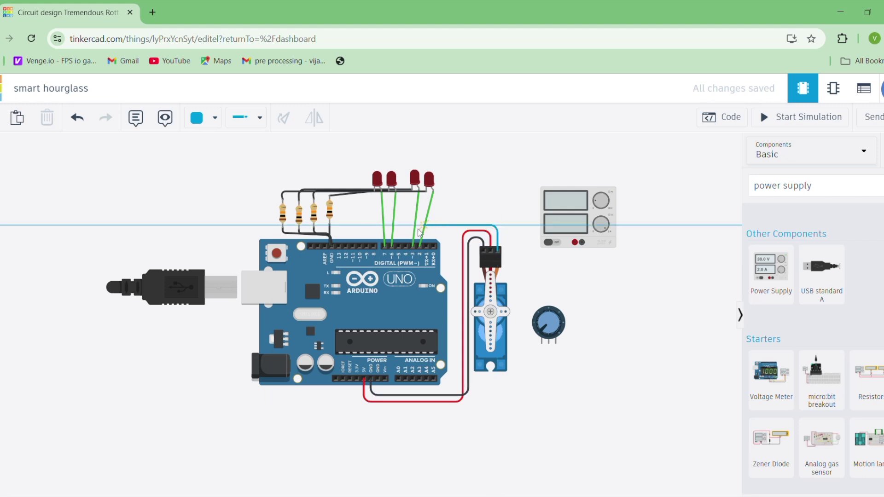
{"action": "left_click", "coordinate": [367, 227]}
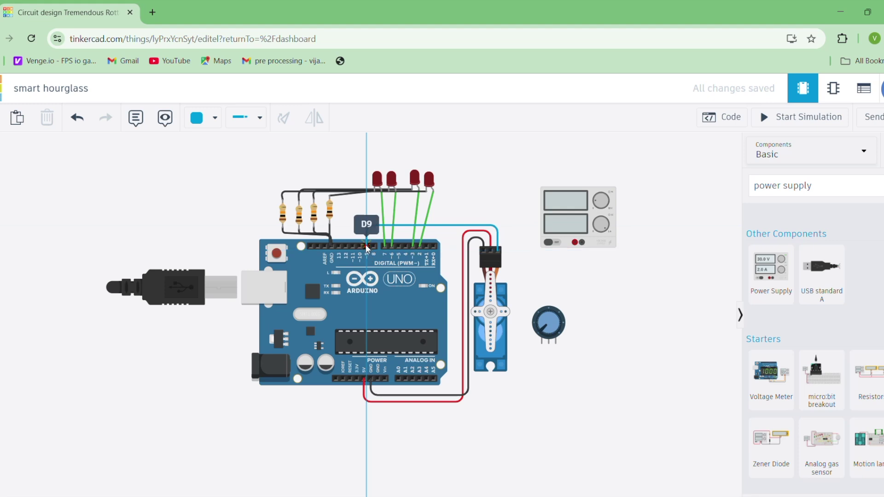
{"action": "left_click", "coordinate": [366, 247]}
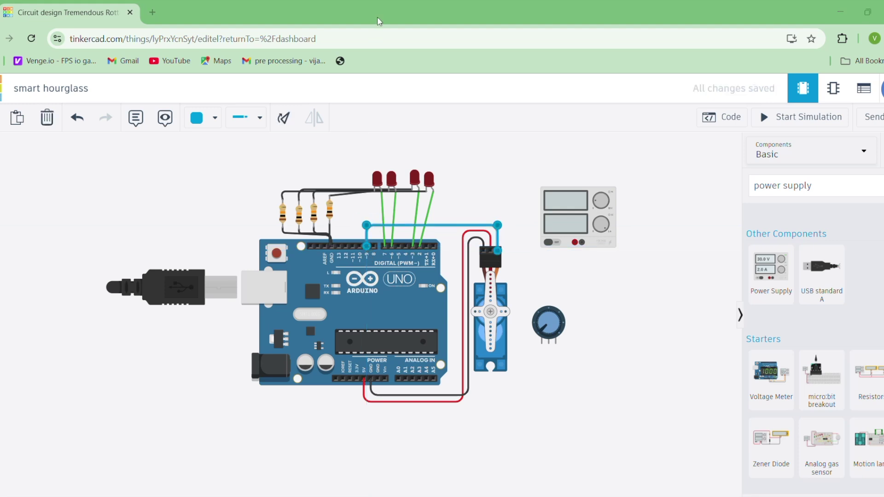
{"action": "left_click", "coordinate": [374, 155]}
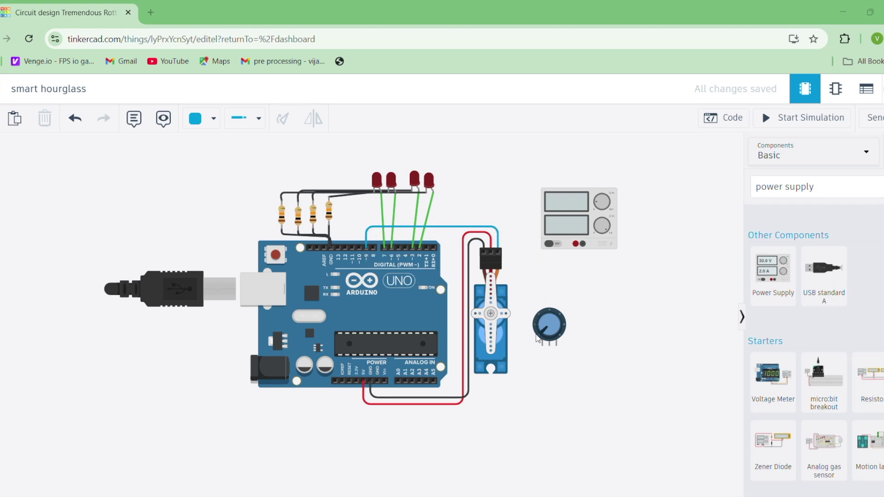
Step: Wire the potentiometer's left terminal to the Arduino's 5V pin in purple, routed below the board and the servo's red wire
{"action": "left_click", "coordinate": [212, 119]}
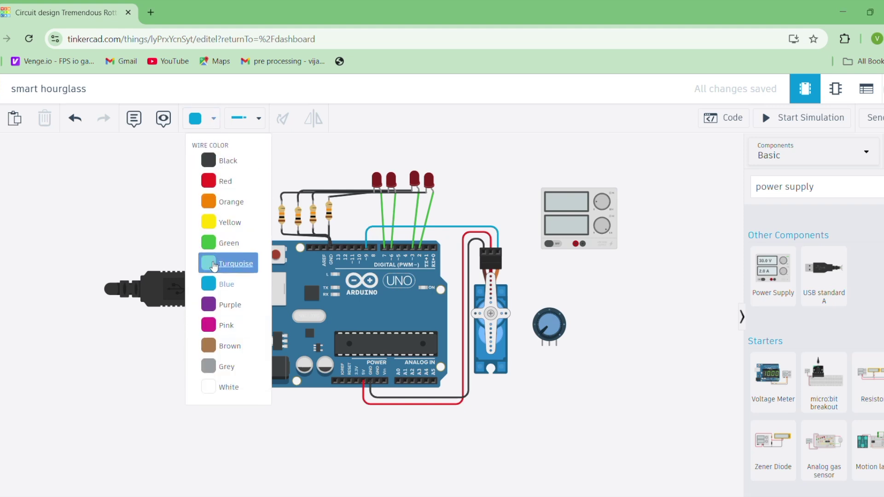
{"action": "left_click", "coordinate": [224, 309]}
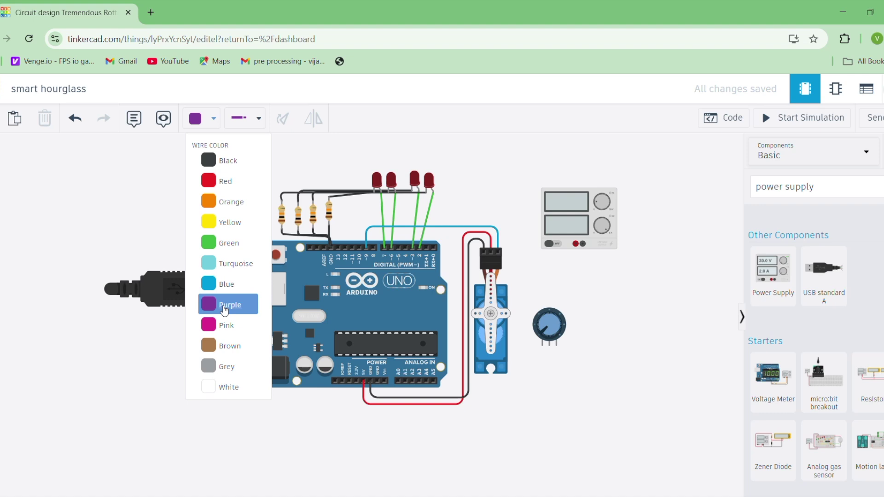
{"action": "left_click", "coordinate": [542, 348]}
{"action": "left_click", "coordinate": [544, 420]}
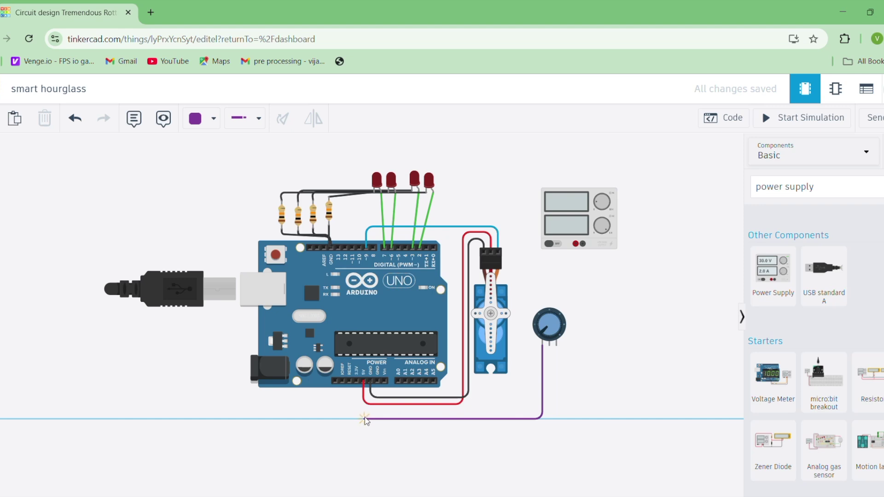
{"action": "left_click", "coordinate": [364, 420]}
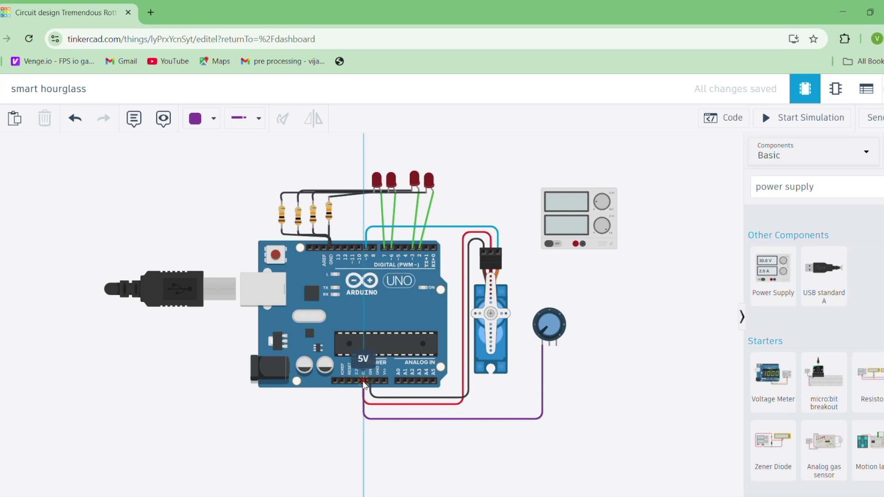
{"action": "left_click", "coordinate": [363, 381]}
{"action": "left_click", "coordinate": [613, 394]}
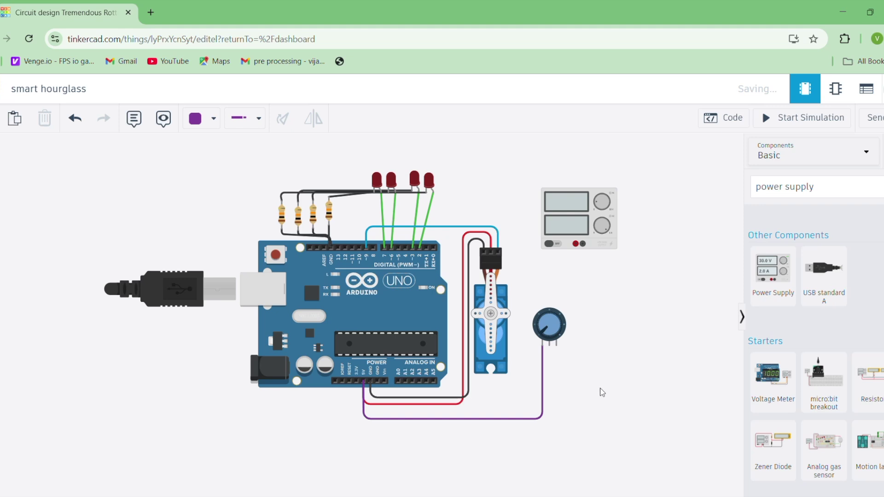
Step: Wire the potentiometer's middle terminal to Arduino analog pin A0 in purple, routed just above the first purple wire
{"action": "left_click", "coordinate": [550, 346]}
{"action": "left_click", "coordinate": [550, 408]}
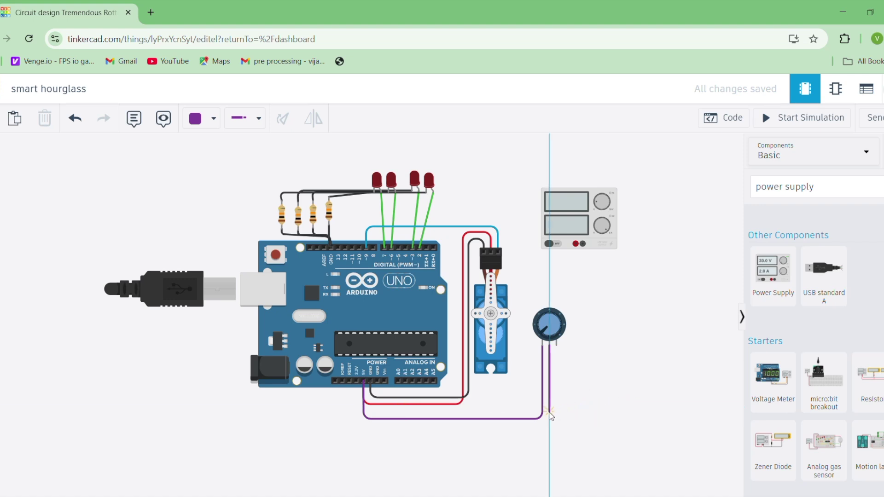
{"action": "left_click", "coordinate": [396, 412]}
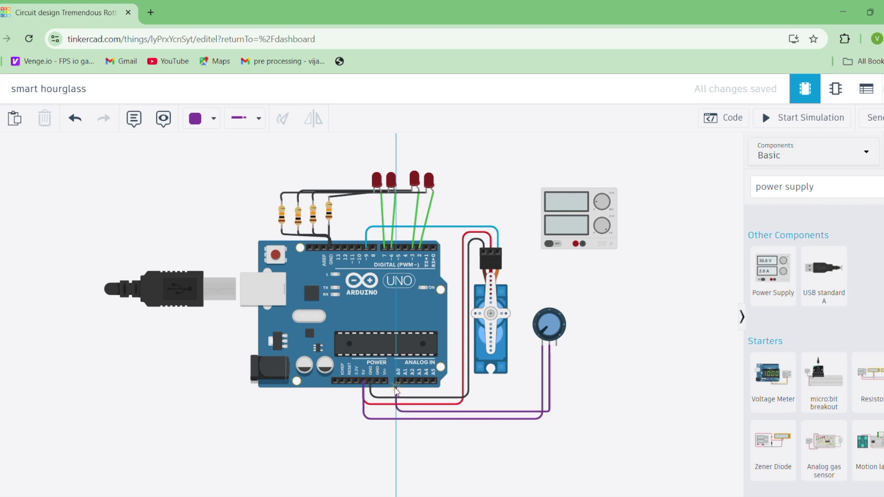
{"action": "left_click", "coordinate": [399, 382]}
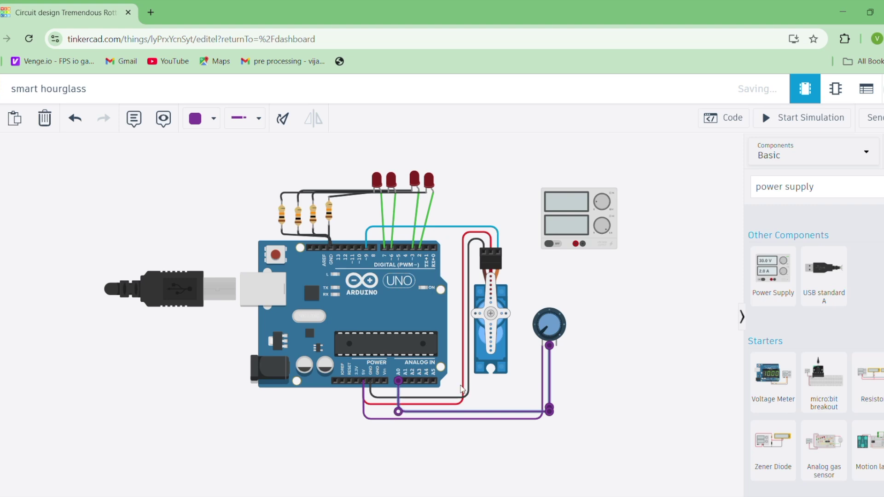
{"action": "left_click", "coordinate": [651, 360]}
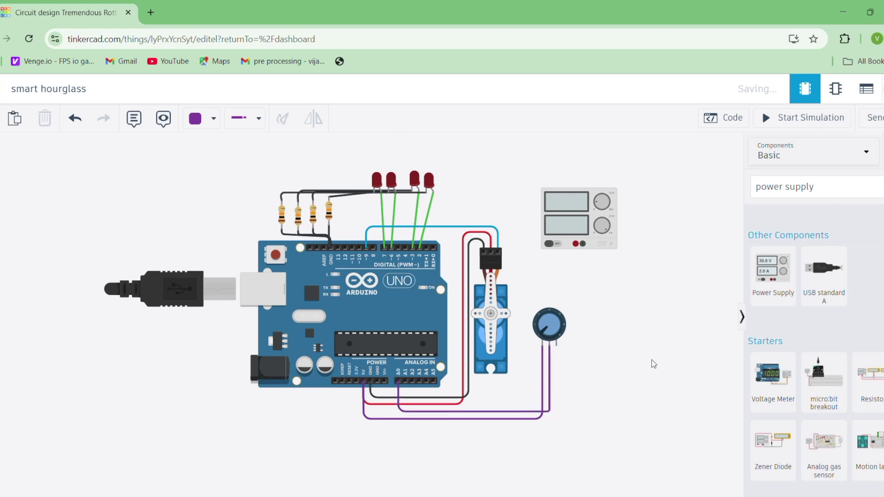
Step: Wire the potentiometer's right terminal to the Arduino's GND pin beside Vin in purple, routed above the other two purple wires
{"action": "left_click", "coordinate": [556, 346]}
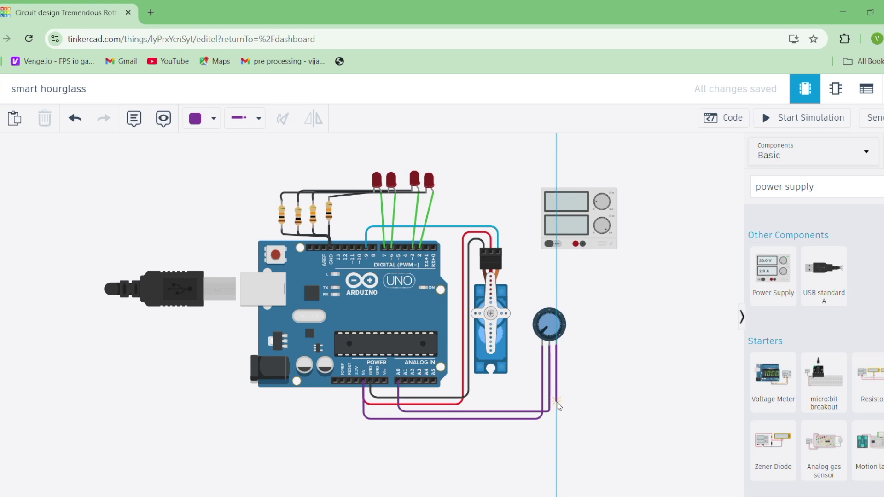
{"action": "left_click", "coordinate": [557, 404]}
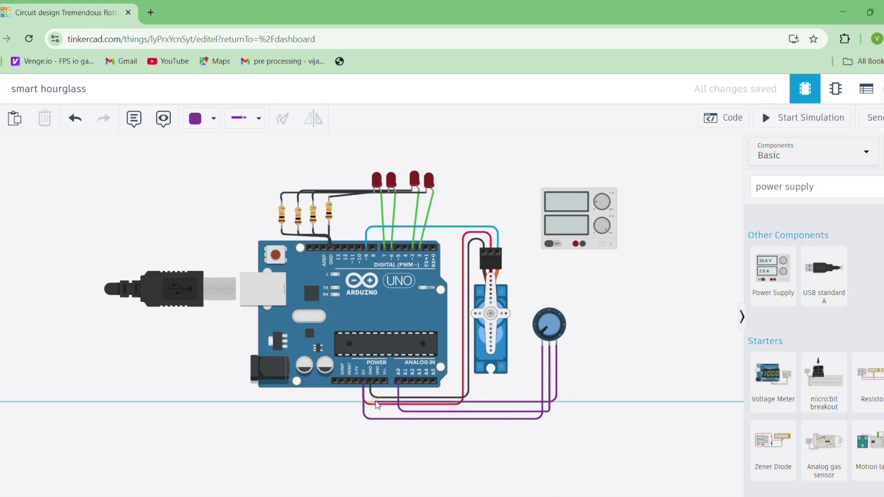
{"action": "left_click", "coordinate": [376, 403]}
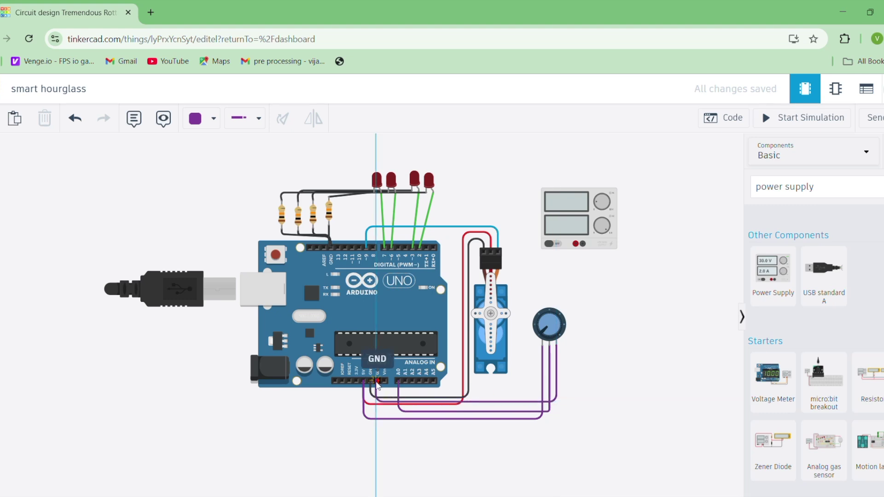
{"action": "left_click", "coordinate": [377, 381]}
{"action": "left_click", "coordinate": [658, 468]}
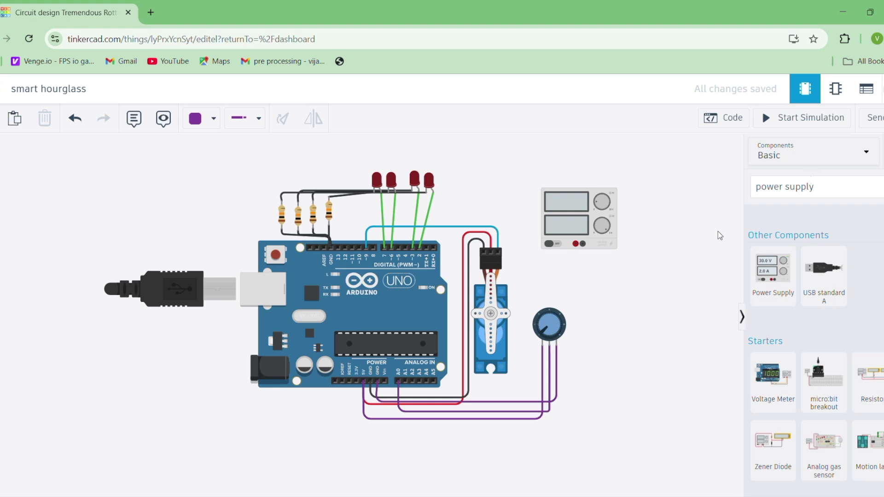
Step: Search the components for "push" and place a pushbutton above and to the left of the power supply
{"action": "left_click", "coordinate": [825, 184]}
{"action": "key", "text": "BackSpace"}
{"action": "key", "text": "BackSpace"}
{"action": "key", "text": "BackSpace"}
{"action": "key", "text": "BackSpace"}
{"action": "key", "text": "BackSpace"}
{"action": "key", "text": "BackSpace"}
{"action": "key", "text": "BackSpace"}
{"action": "key", "text": "BackSpace"}
{"action": "key", "text": "BackSpace"}
{"action": "key", "text": "BackSpace"}
{"action": "key", "text": "BackSpace"}
{"action": "key", "text": "BackSpace"}
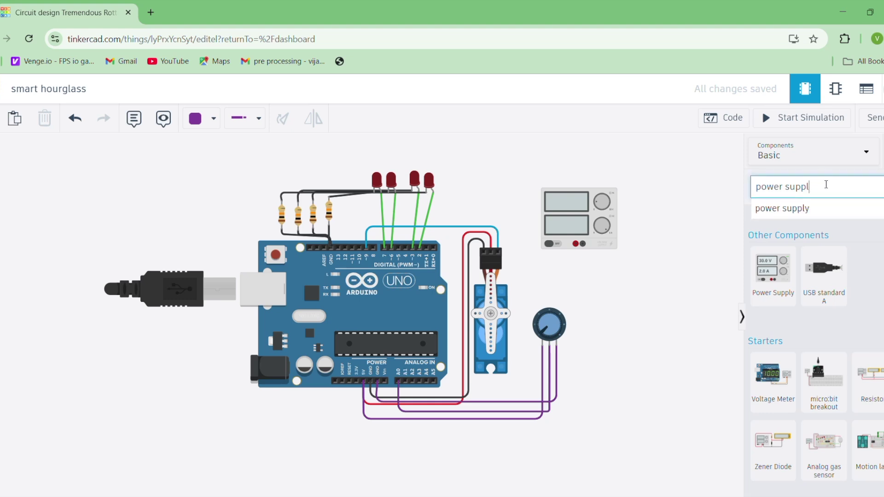
{"action": "type", "text": "push"}
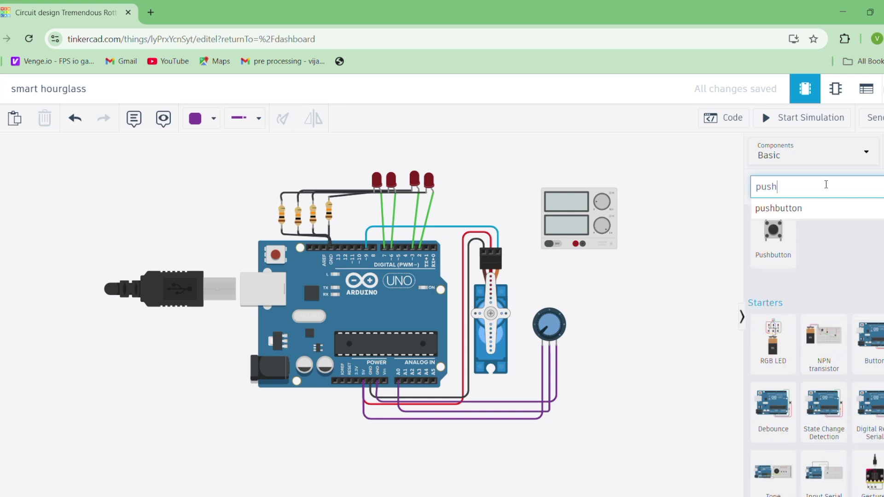
{"action": "left_click_drag", "start_coordinate": [773, 233], "coordinate": [515, 175]}
Step: Search the components for "resistor" and place one below the pushbutton, just left of the power supply
{"action": "left_click", "coordinate": [803, 190]}
{"action": "key", "text": "BackSpace"}
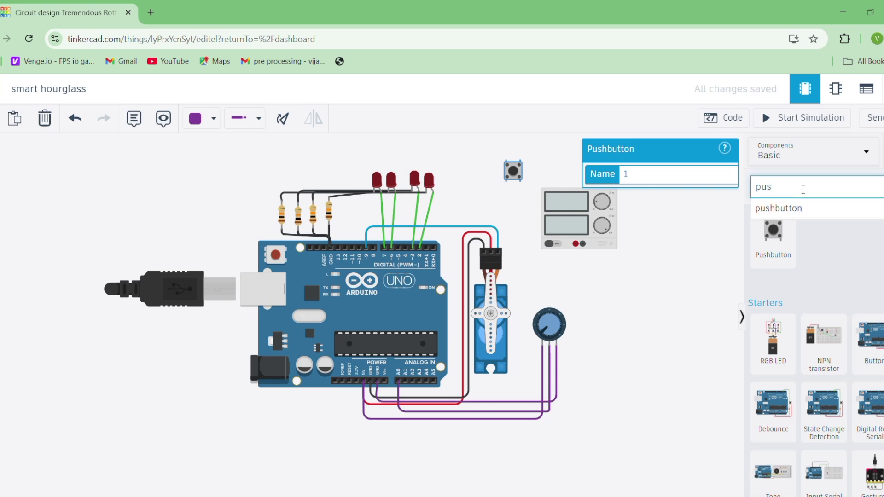
{"action": "key", "text": "BackSpace"}
{"action": "key", "text": "BackSpace"}
{"action": "key", "text": "BackSpace"}
{"action": "type", "text": "resis"}
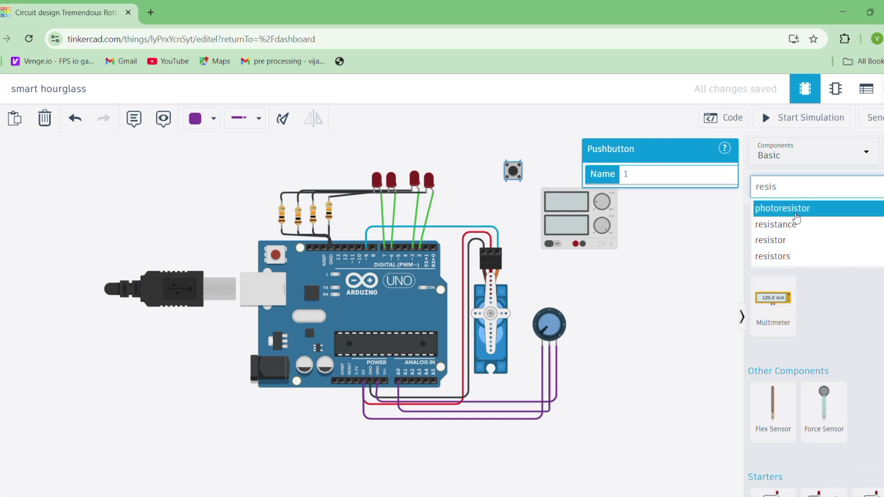
{"action": "left_click", "coordinate": [782, 240]}
{"action": "left_click_drag", "start_coordinate": [776, 241], "coordinate": [528, 220]}
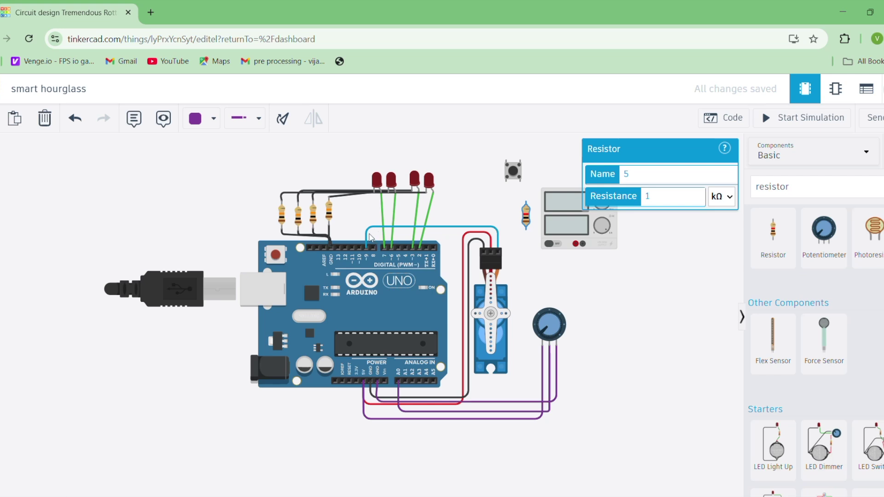
Step: Wire Arduino digital pin 8 to the pushbutton's Terminal 1a in orange, routed across the board's upper part and up past its right edge
{"action": "left_click", "coordinate": [213, 119]}
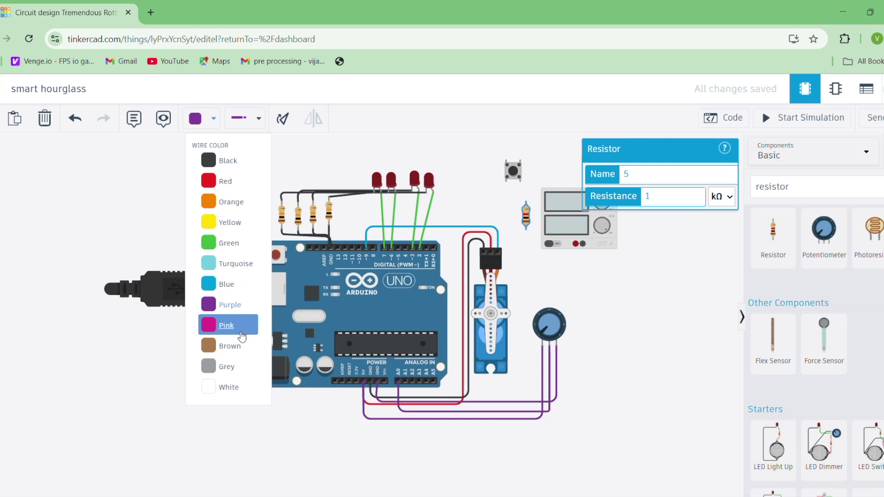
{"action": "left_click", "coordinate": [231, 210]}
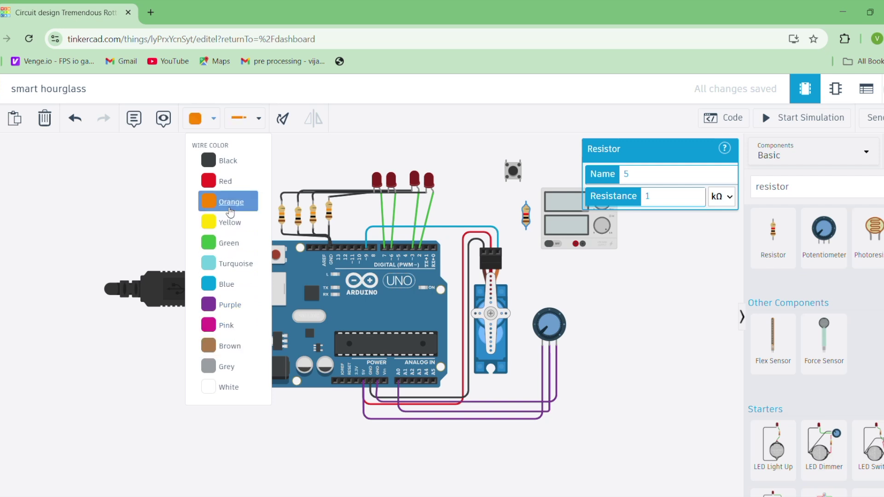
{"action": "left_click", "coordinate": [373, 249]}
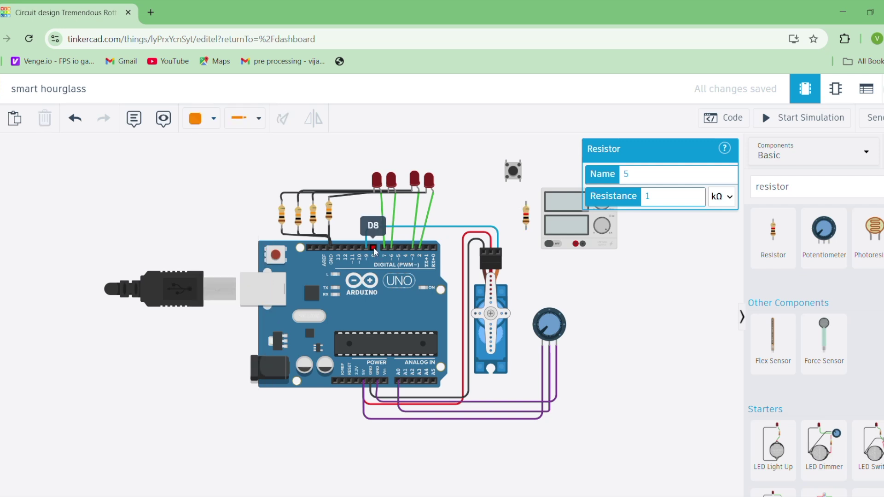
{"action": "left_click", "coordinate": [374, 249]}
{"action": "left_click", "coordinate": [373, 266]}
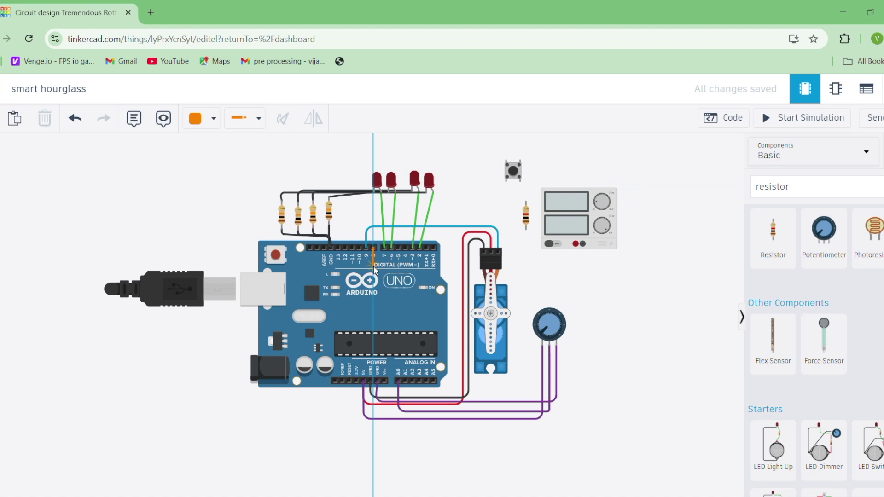
{"action": "left_click", "coordinate": [449, 266]}
{"action": "left_click", "coordinate": [449, 208]}
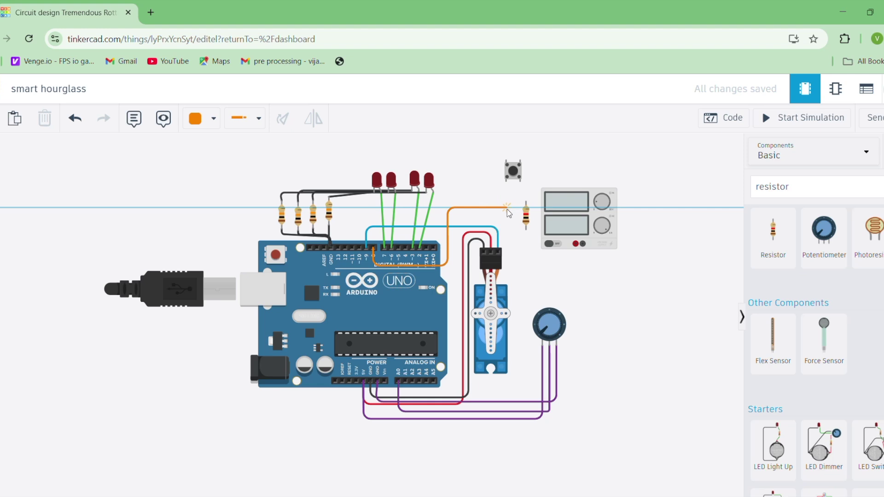
{"action": "left_click", "coordinate": [506, 208]}
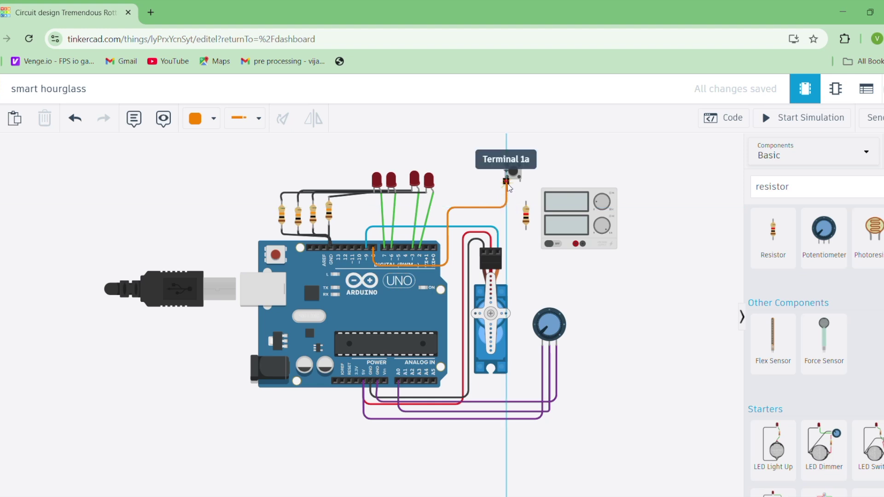
{"action": "left_click", "coordinate": [507, 183]}
Step: Shift the pushbutton slightly down and align the new resistor directly beneath the pushbutton's Terminal 2a
{"action": "left_click", "coordinate": [512, 179]}
{"action": "left_click_drag", "start_coordinate": [512, 181], "coordinate": [515, 177]}
{"action": "left_click", "coordinate": [527, 214]}
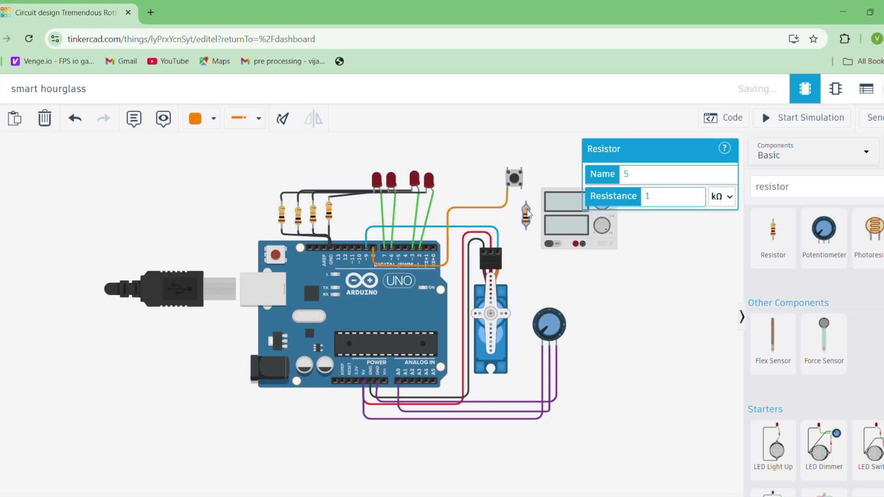
{"action": "left_click_drag", "start_coordinate": [528, 214], "coordinate": [523, 222]}
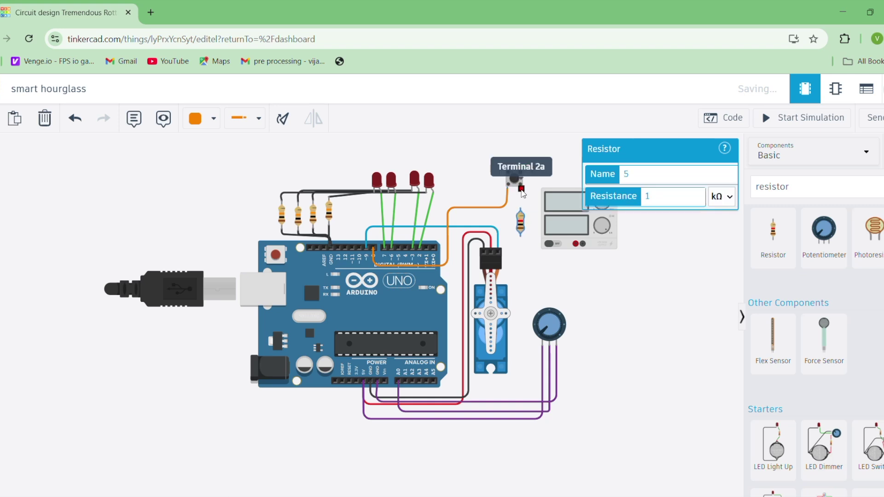
Step: Wire the pushbutton's Terminal 2a to the upper terminal of the resistor beneath it in orange
{"action": "left_click", "coordinate": [522, 191]}
{"action": "left_click", "coordinate": [522, 191]}
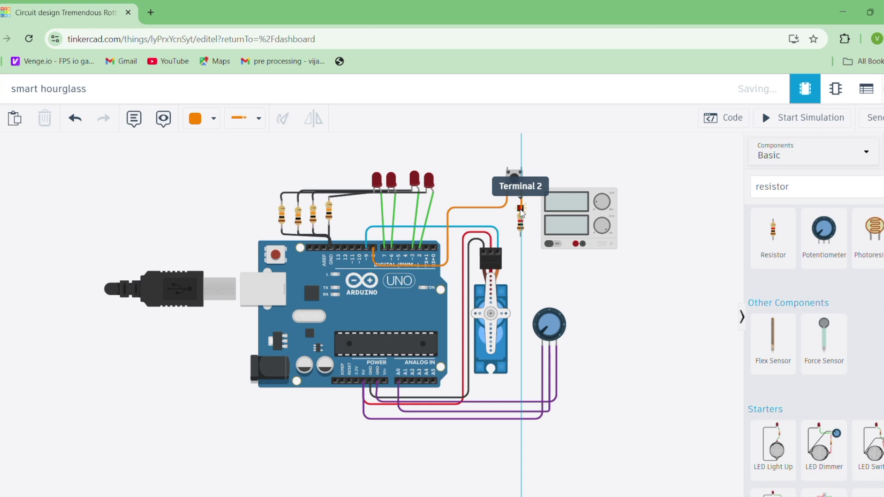
{"action": "left_click", "coordinate": [520, 209]}
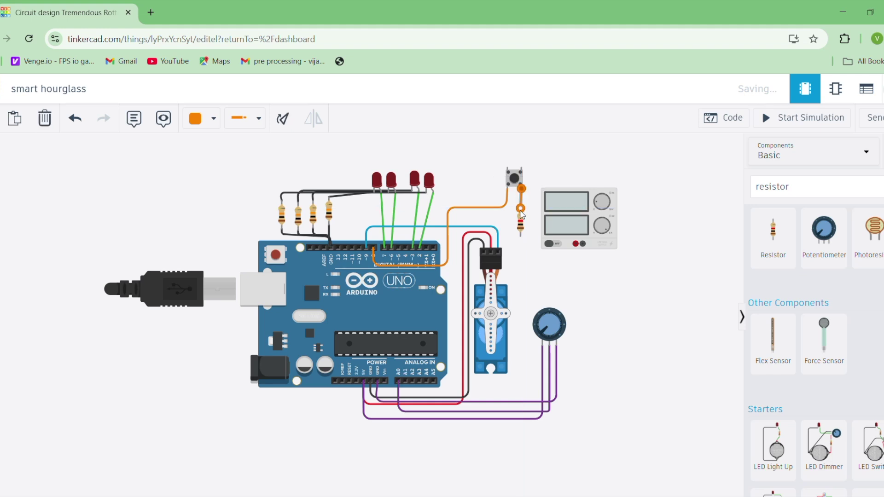
Step: Wire the pushbutton resistor's lower terminal to the Arduino's GND pin beside 5V in orange, routed below all the purple wires
{"action": "left_click", "coordinate": [521, 236]}
{"action": "left_click", "coordinate": [520, 237]}
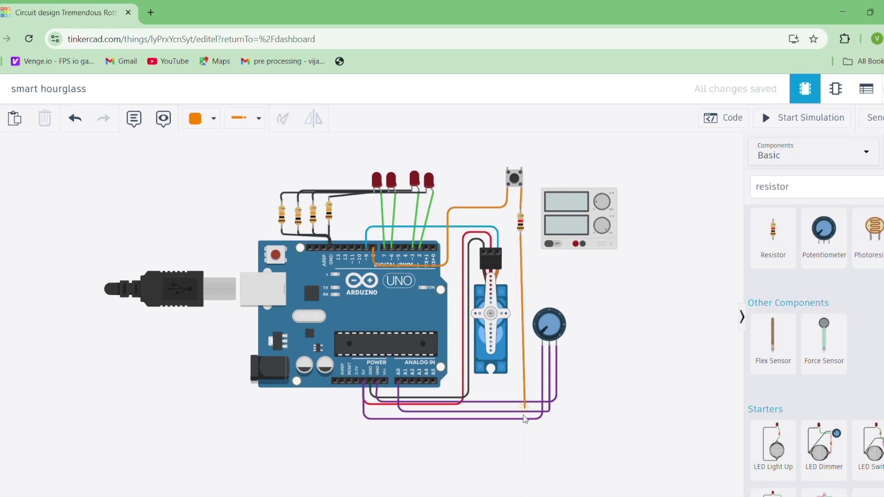
{"action": "left_click", "coordinate": [520, 431]}
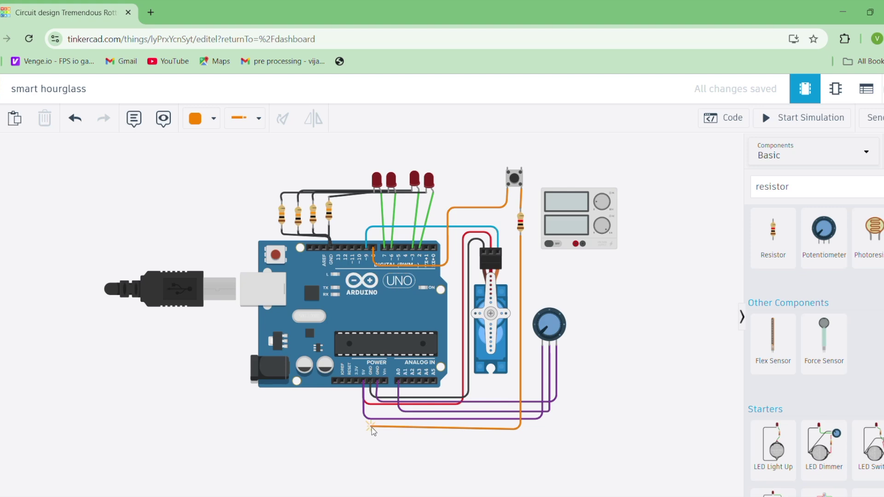
{"action": "left_click", "coordinate": [372, 427]}
{"action": "left_click", "coordinate": [370, 381]}
{"action": "scroll", "coordinate": [371, 385], "scroll_direction": "up", "scroll_amount": 1}
{"action": "scroll", "coordinate": [371, 384], "scroll_direction": "up", "scroll_amount": 3}
{"action": "left_click", "coordinate": [372, 381]}
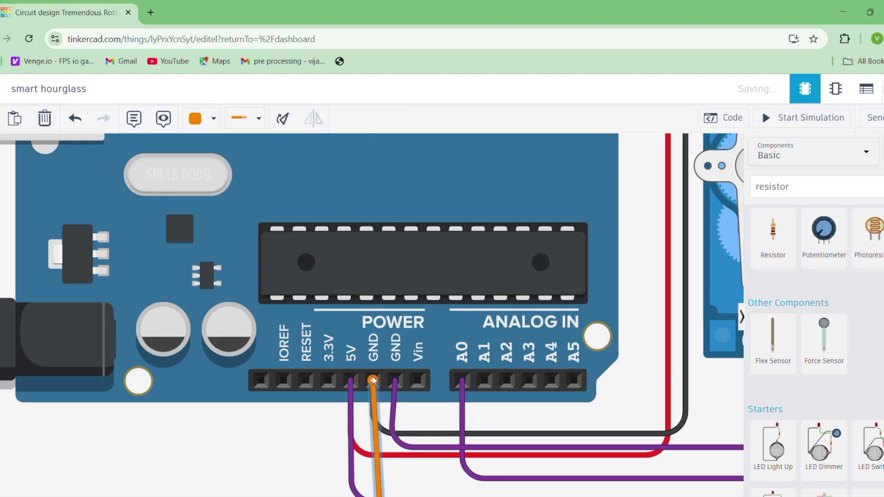
{"action": "scroll", "coordinate": [434, 343], "scroll_direction": "down", "scroll_amount": 6}
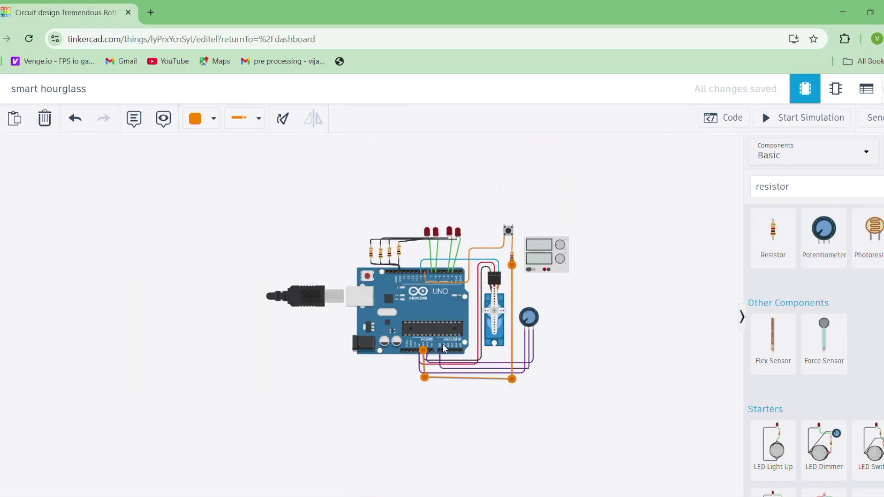
{"action": "left_click", "coordinate": [598, 284]}
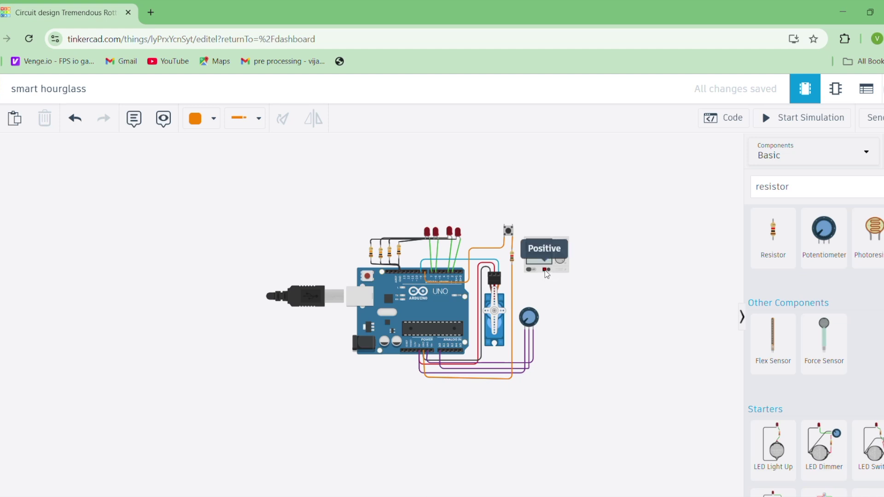
Step: Wire the power supply's Positive terminal to the Arduino's Vin pin in green, routed below all the other wires
{"action": "key", "text": "f"}
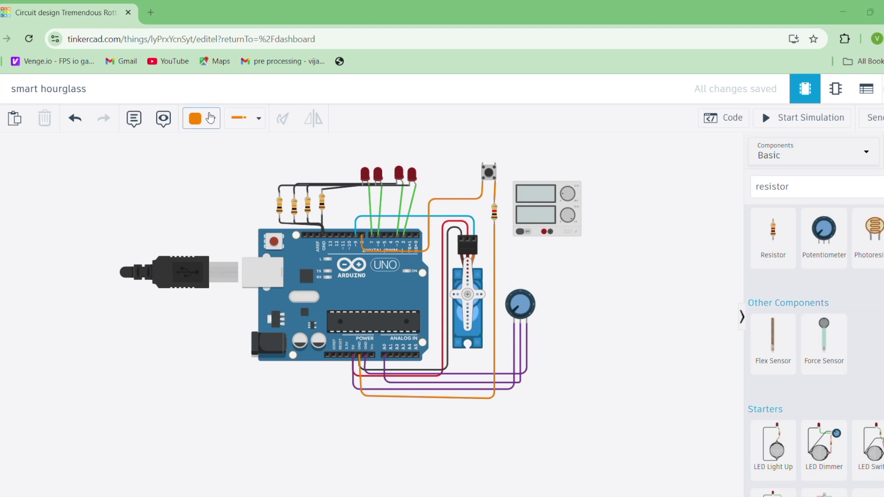
{"action": "left_click", "coordinate": [208, 119]}
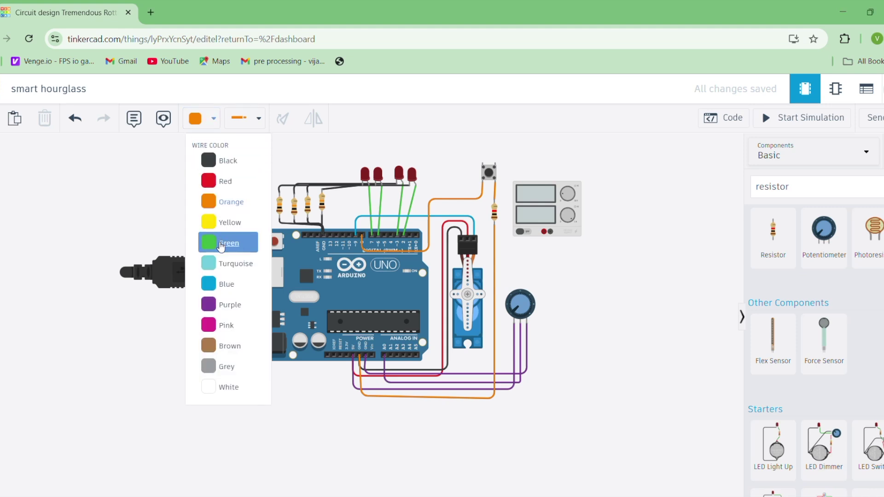
{"action": "left_click", "coordinate": [225, 242]}
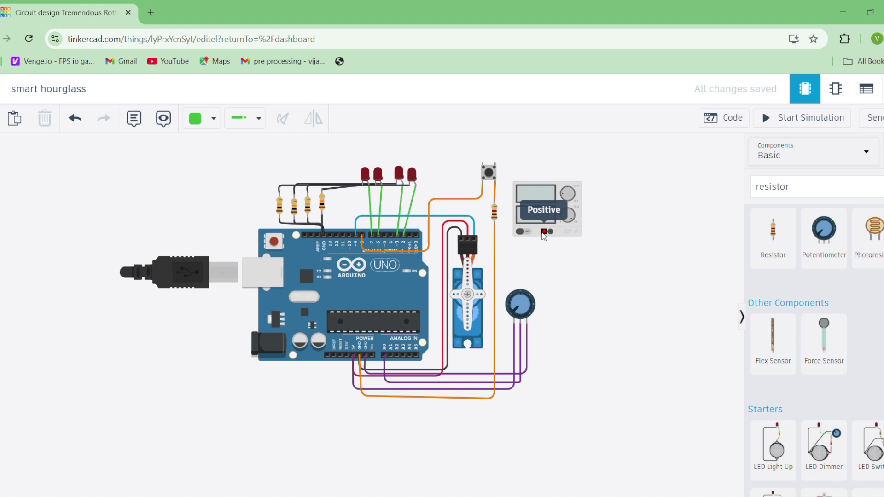
{"action": "left_click", "coordinate": [544, 232]}
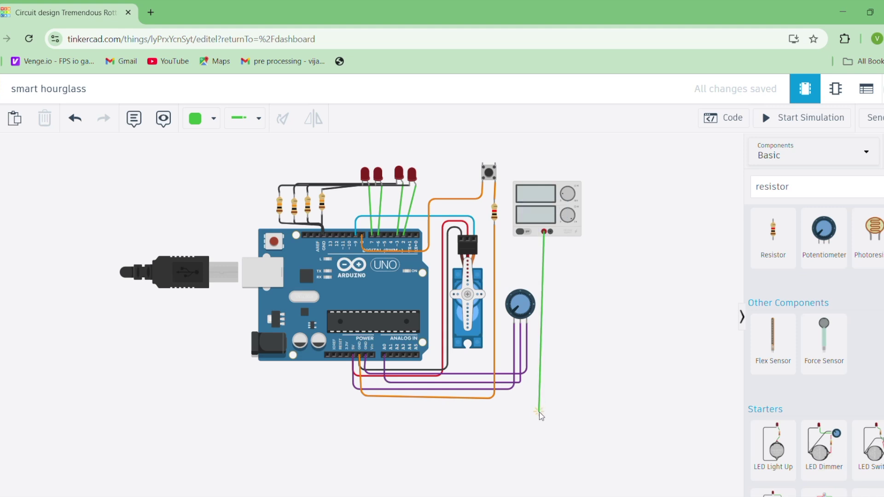
{"action": "left_click", "coordinate": [543, 409]}
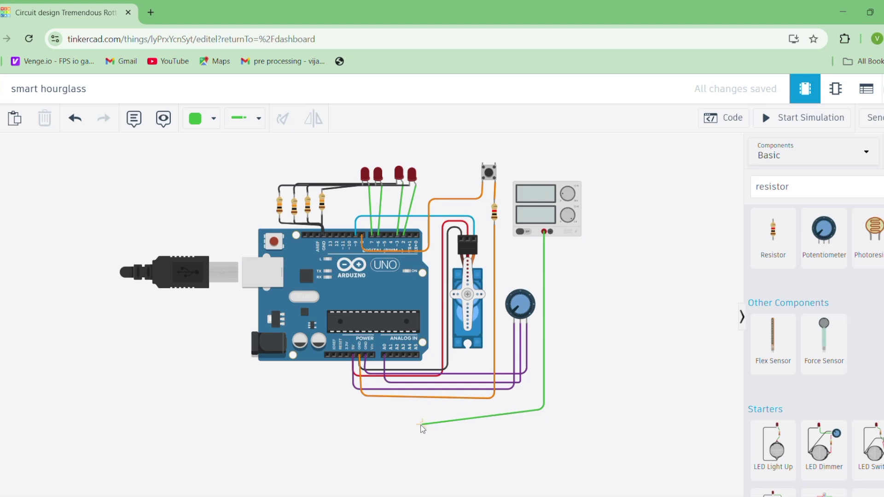
{"action": "left_click", "coordinate": [374, 409]}
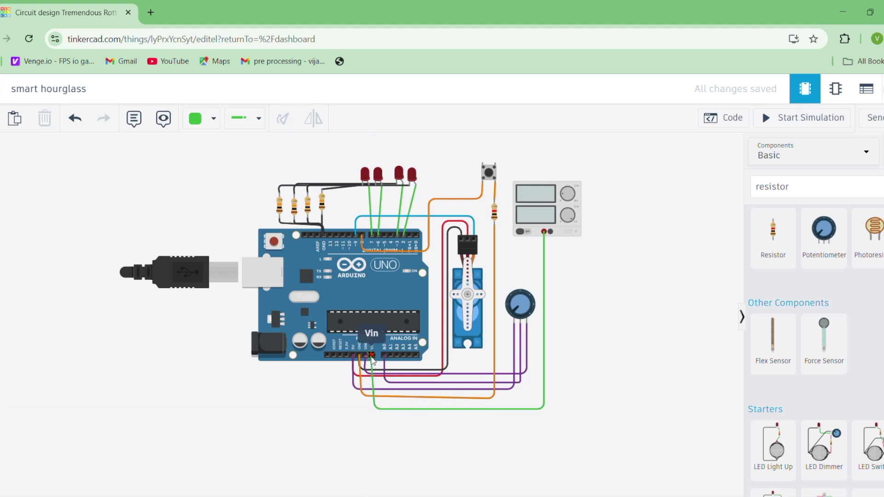
{"action": "left_click", "coordinate": [371, 354]}
{"action": "left_click", "coordinate": [445, 358]}
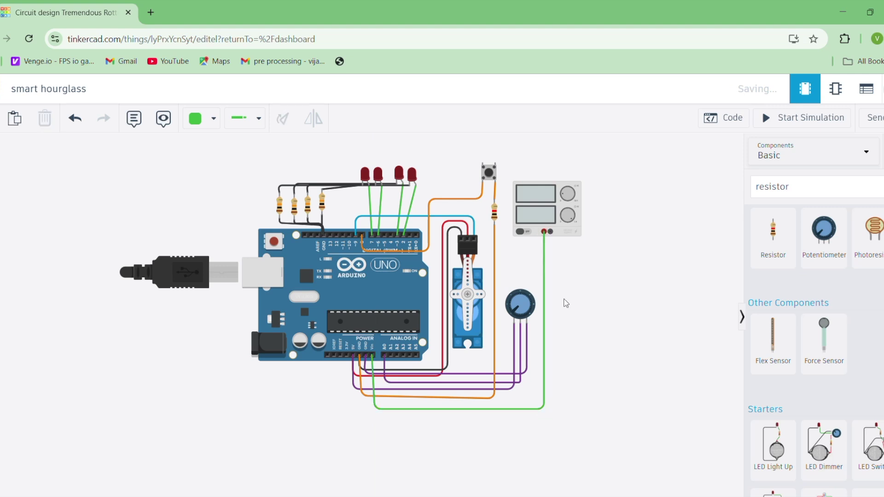
Step: Wire the power supply's negative terminal to the Arduino's GND pin beside Vin in green, routed just outside the Vin wire
{"action": "left_click", "coordinate": [550, 233]}
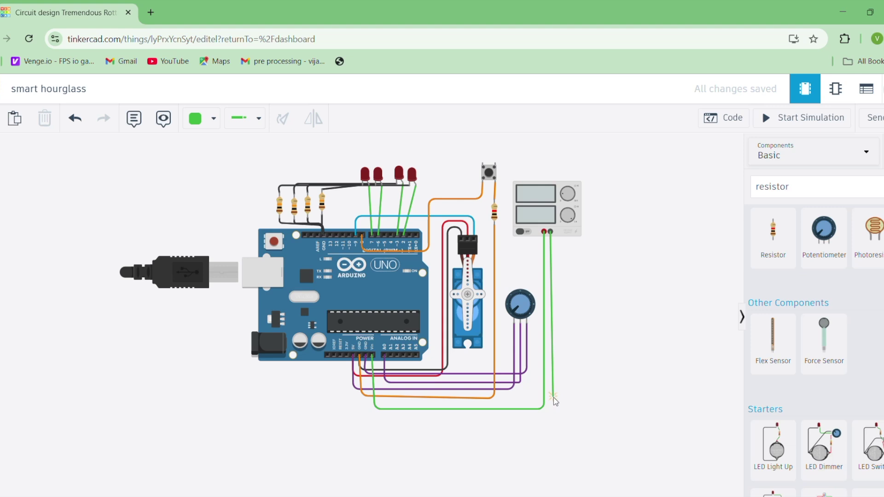
{"action": "left_click", "coordinate": [551, 411]}
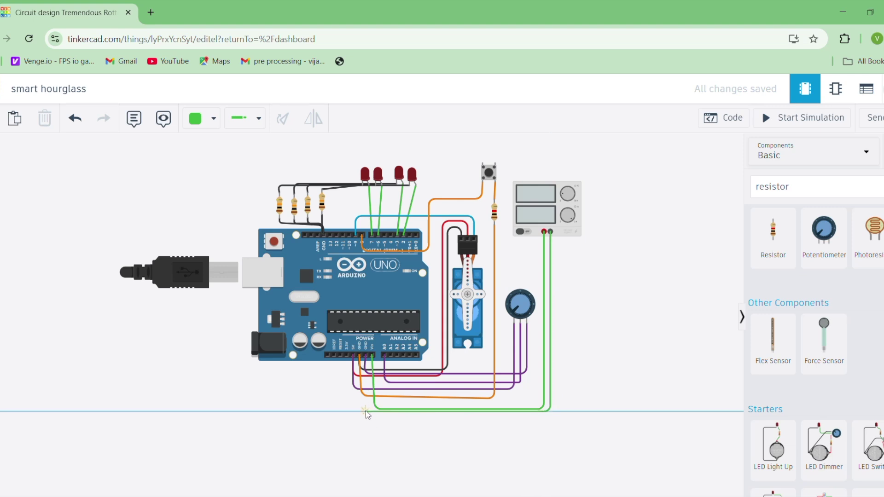
{"action": "left_click", "coordinate": [366, 411]}
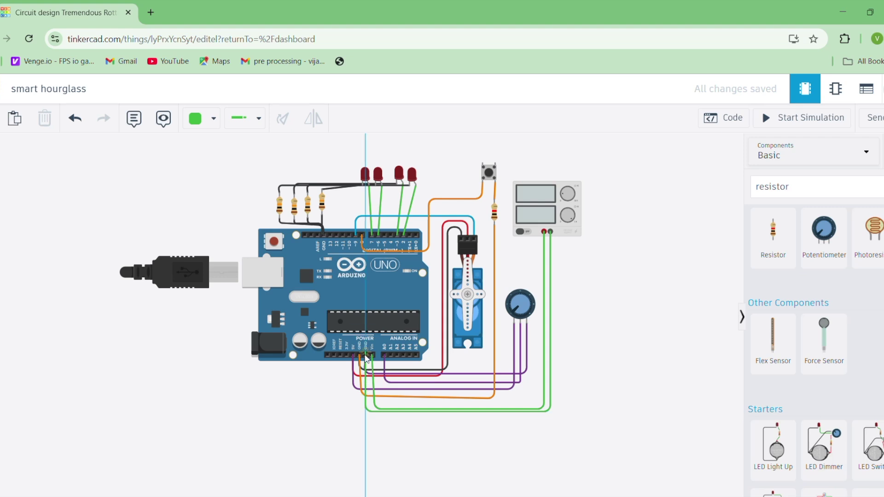
{"action": "left_click", "coordinate": [366, 355]}
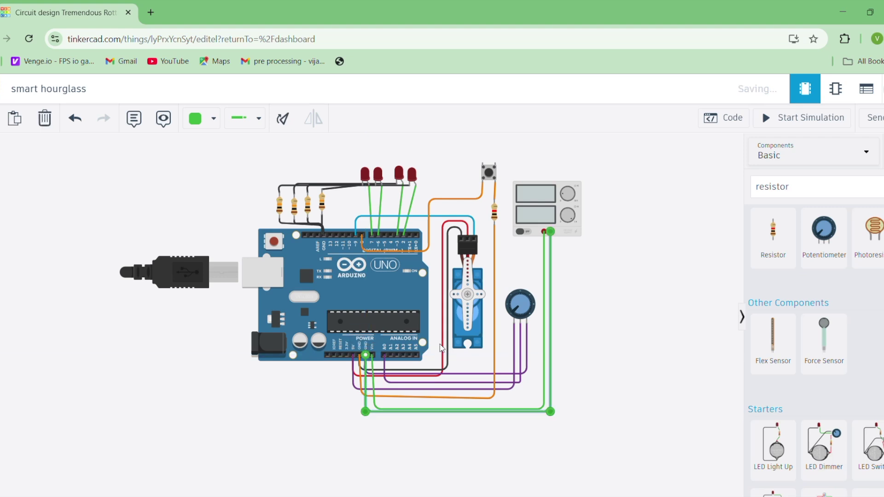
{"action": "left_click", "coordinate": [602, 345]}
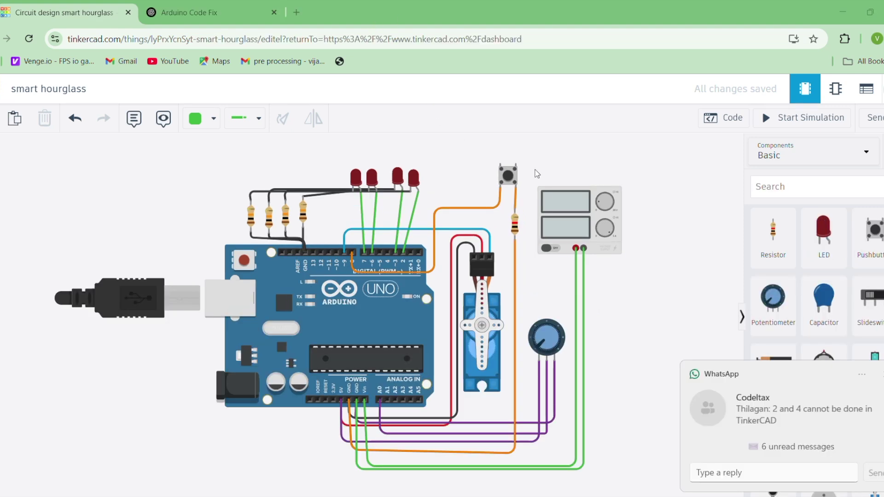
Step: Set the power supply's voltage to 10
{"action": "left_click", "coordinate": [559, 198]}
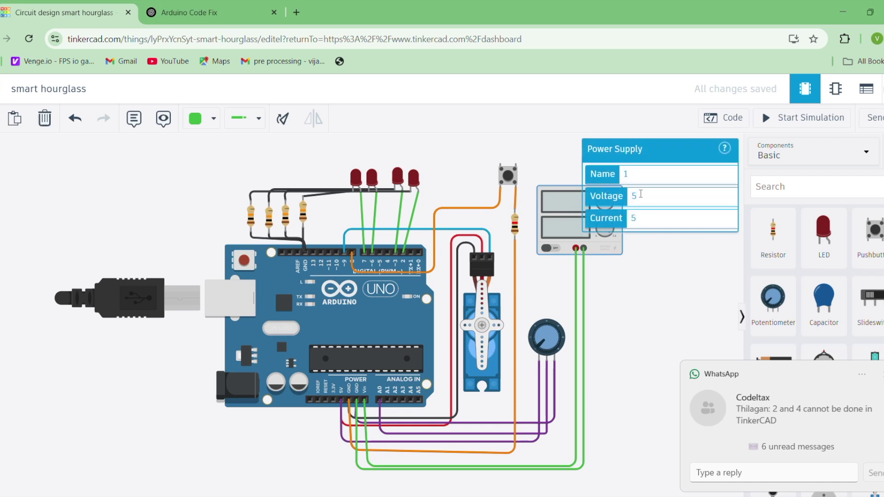
{"action": "left_click", "coordinate": [640, 196]}
{"action": "type", "text": "10"}
{"action": "left_click", "coordinate": [643, 277]}
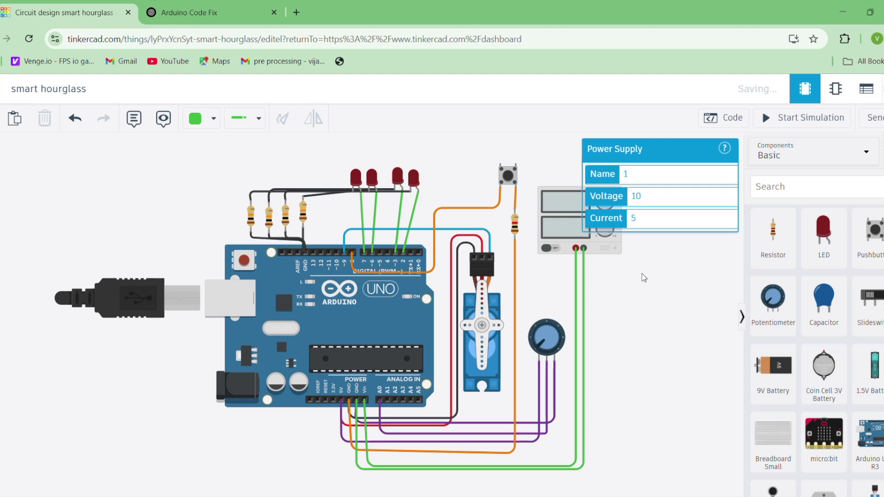
{"action": "left_click", "coordinate": [605, 233]}
{"action": "left_click", "coordinate": [646, 220]}
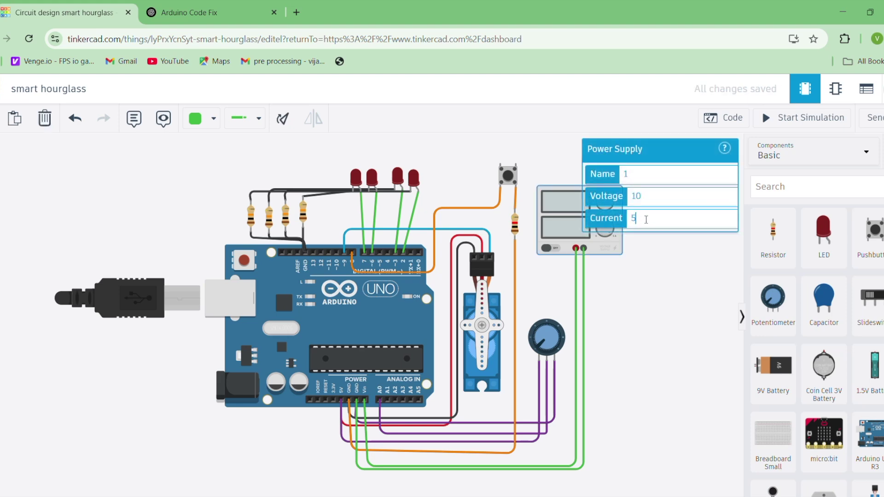
{"action": "left_click", "coordinate": [631, 276]}
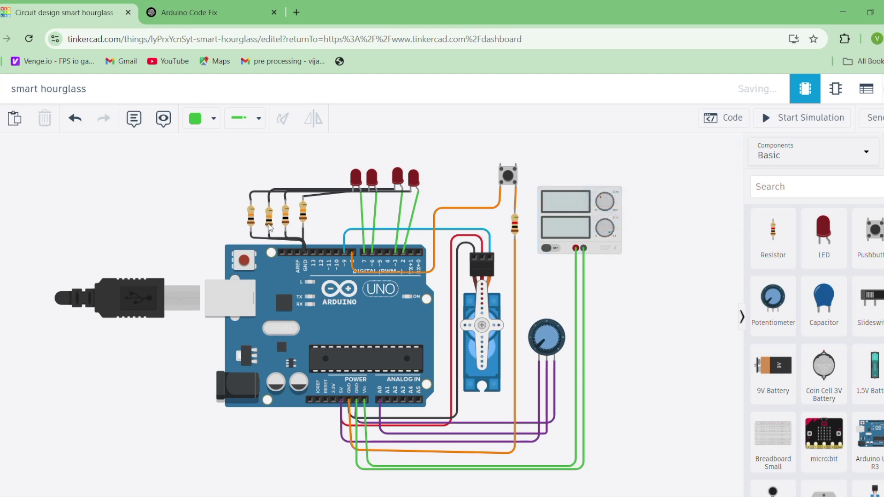
Step: Set the resistance of the resistor beneath the pushbutton to 220 kΩ
{"action": "left_click", "coordinate": [514, 226]}
{"action": "left_click", "coordinate": [658, 198]}
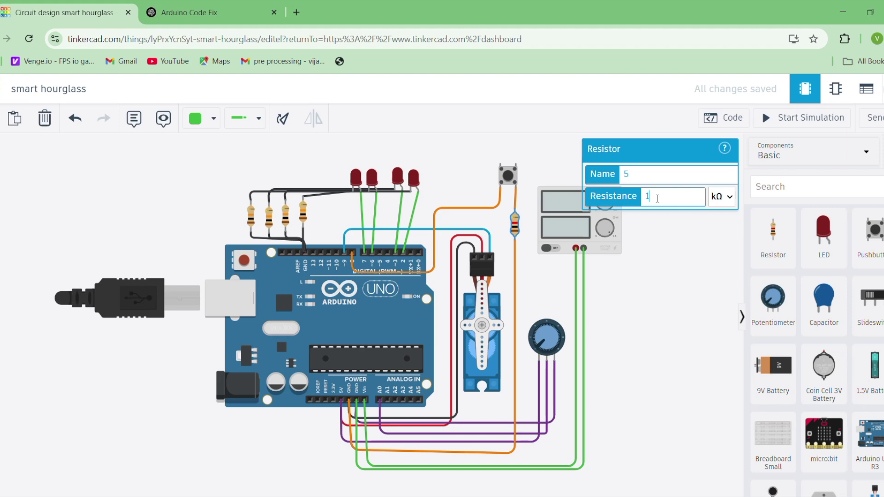
{"action": "type", "text": "220"}
{"action": "left_click", "coordinate": [659, 349]}
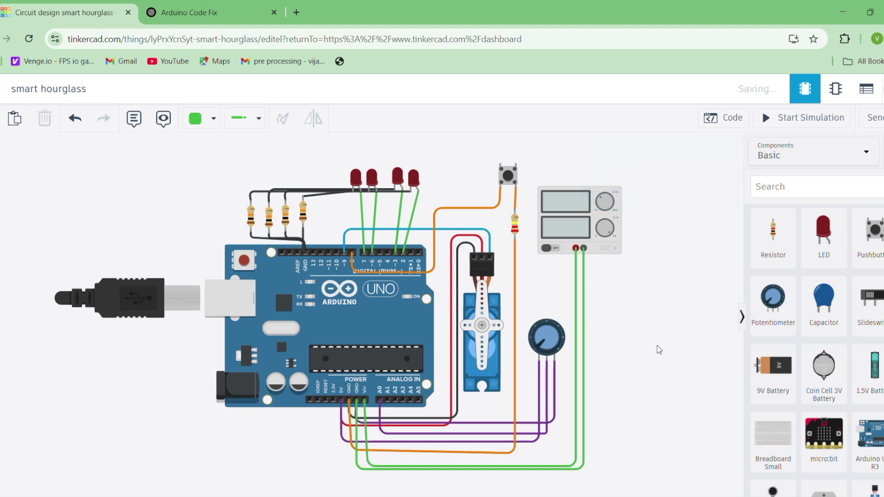
Step: Open the Arduino's code and switch its editor from Blocks to Text mode, accepting the loss of the blocks
{"action": "left_click", "coordinate": [730, 124]}
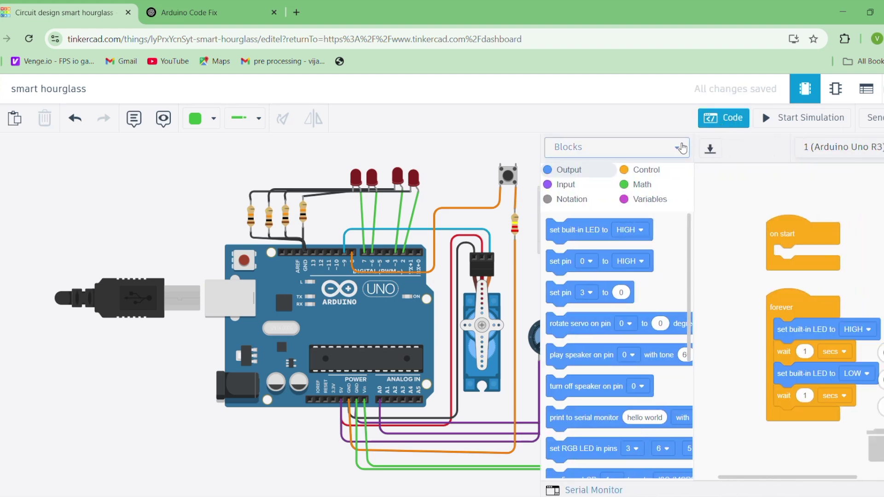
{"action": "left_click", "coordinate": [682, 147]}
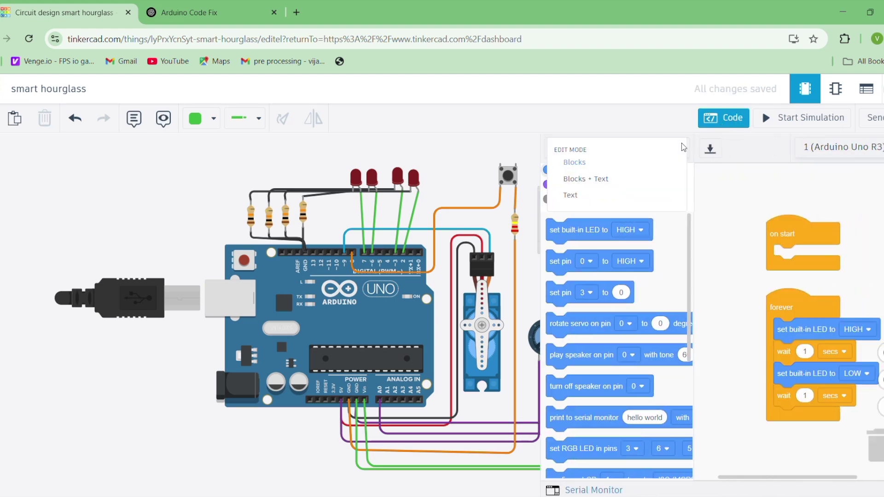
{"action": "left_click", "coordinate": [593, 195]}
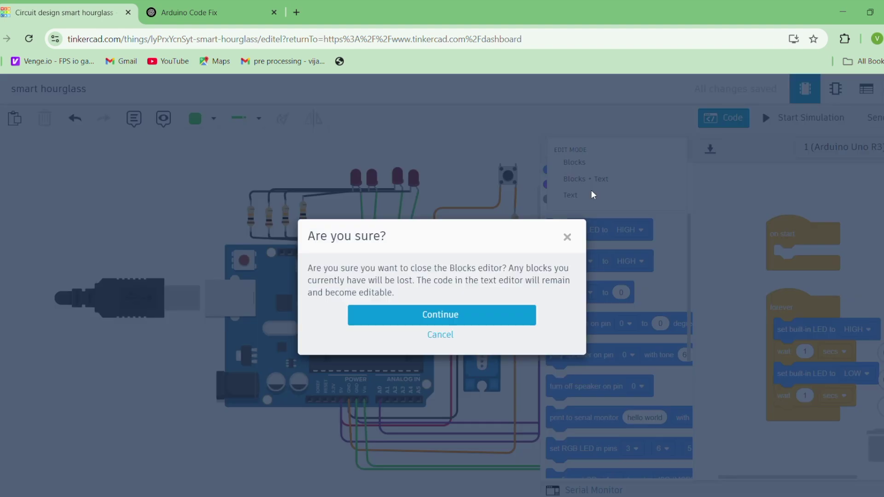
{"action": "left_click", "coordinate": [408, 314]}
{"action": "left_click_drag", "start_coordinate": [267, 436], "coordinate": [158, 445]}
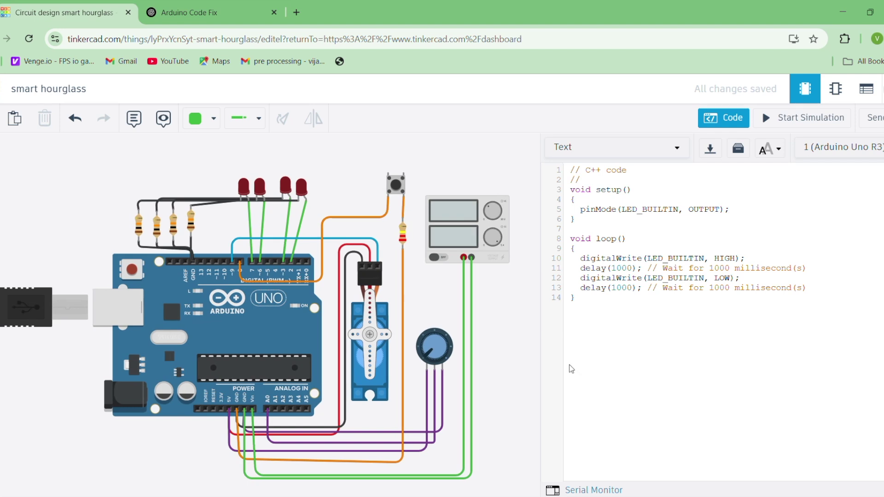
Step: Replace the whole default C++ sketch with the copied hourglass code that begins with #include <Servo.h>
{"action": "key", "text": "ctrl+a"}
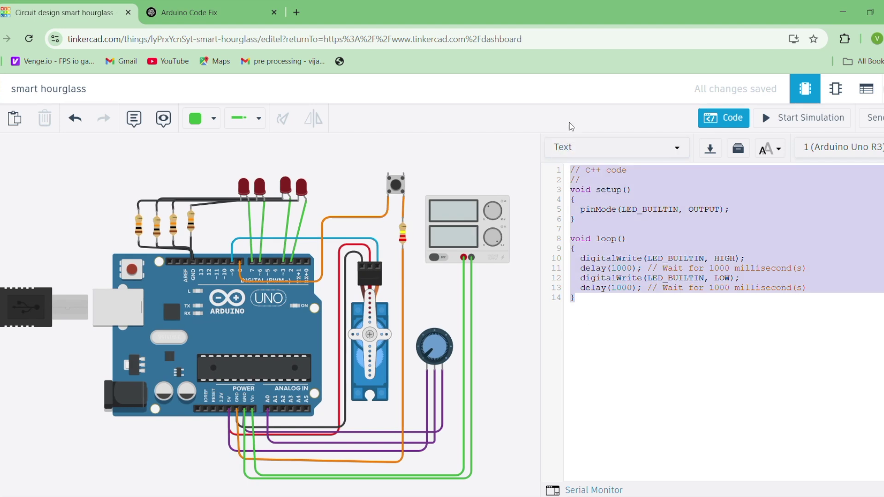
{"action": "key", "text": "BackSpace"}
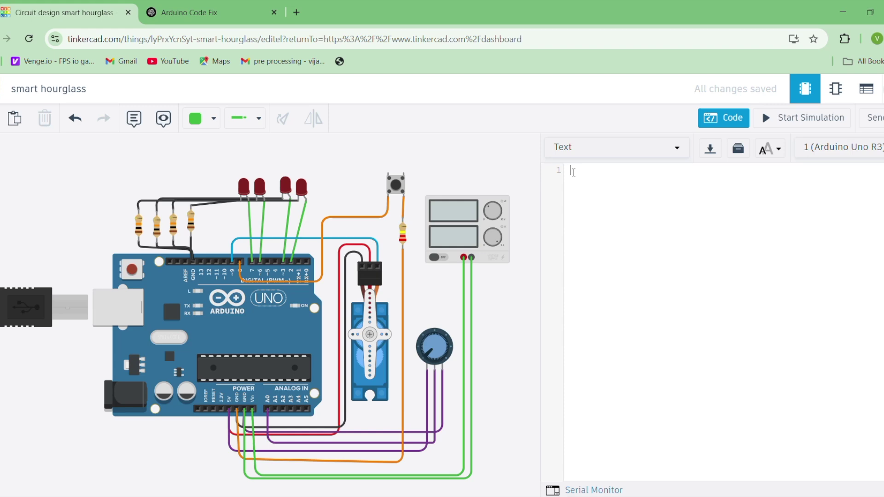
{"action": "key", "text": "ctrl+v"}
{"action": "scroll", "coordinate": [645, 196], "scroll_direction": "up", "scroll_amount": 10}
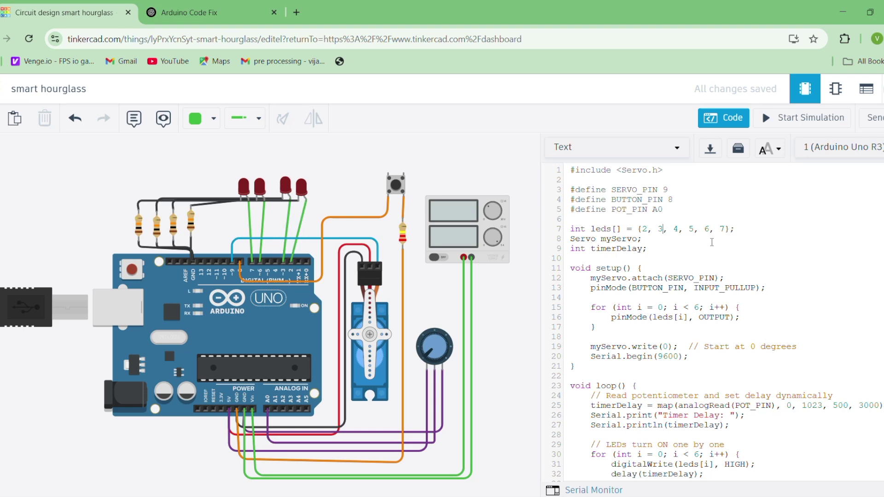
Step: Remove pins 4 and 5 from the leds[] array in the code, leaving only pins 2, 3, 6 and 7
{"action": "key", "text": "BackSpace"}
{"action": "key", "text": "BackSpace"}
{"action": "key", "text": "BackSpace"}
{"action": "key", "text": "BackSpace"}
{"action": "key", "text": "BackSpace"}
{"action": "key", "text": "BackSpace"}
{"action": "key", "text": "BackSpace"}
Step: Review the rest of the hourglass code and open the Serial Monitor beneath it
{"action": "scroll", "coordinate": [669, 302], "scroll_direction": "down", "scroll_amount": 6}
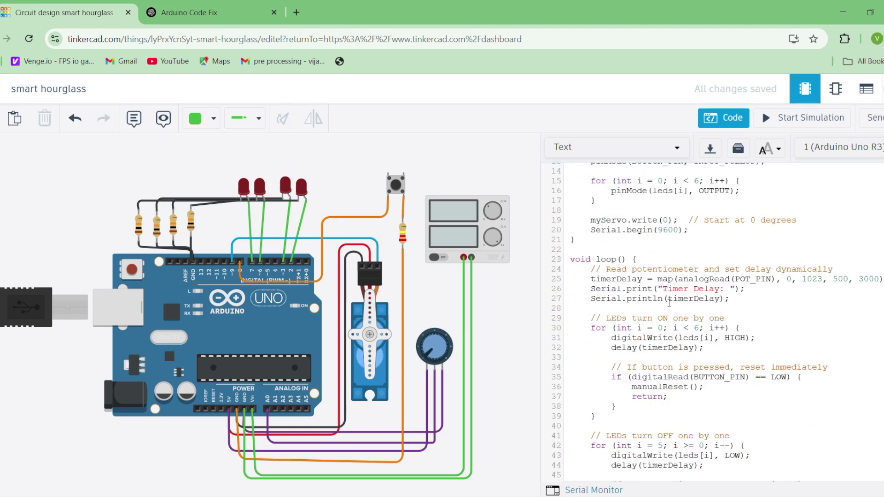
{"action": "scroll", "coordinate": [669, 302], "scroll_direction": "down", "scroll_amount": 4}
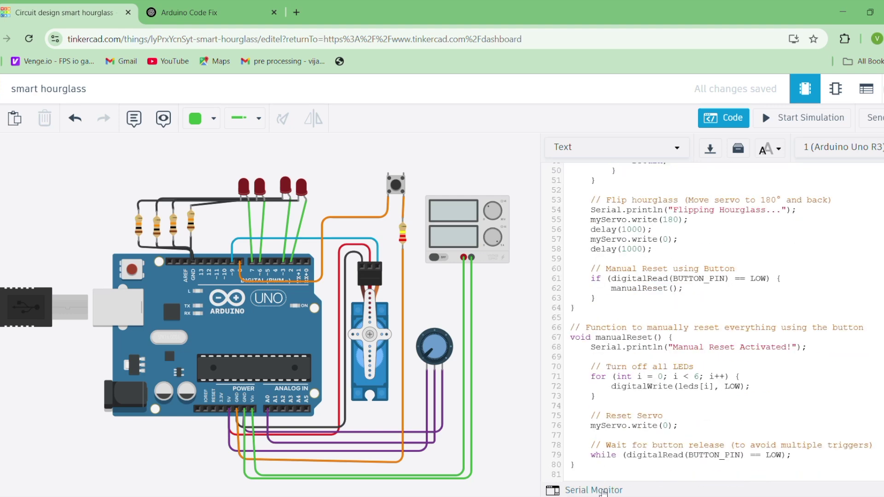
{"action": "left_click", "coordinate": [603, 490]}
{"action": "scroll", "coordinate": [645, 307], "scroll_direction": "down", "scroll_amount": 1}
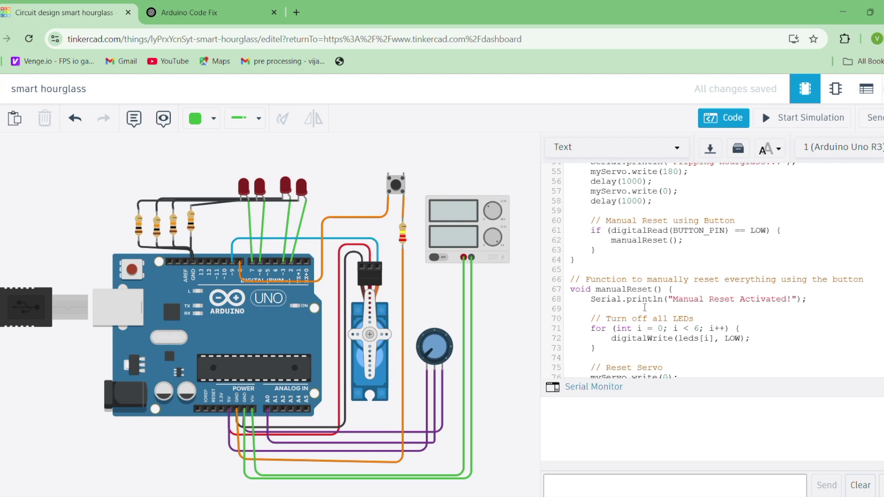
{"action": "scroll", "coordinate": [644, 307], "scroll_direction": "up", "scroll_amount": 11}
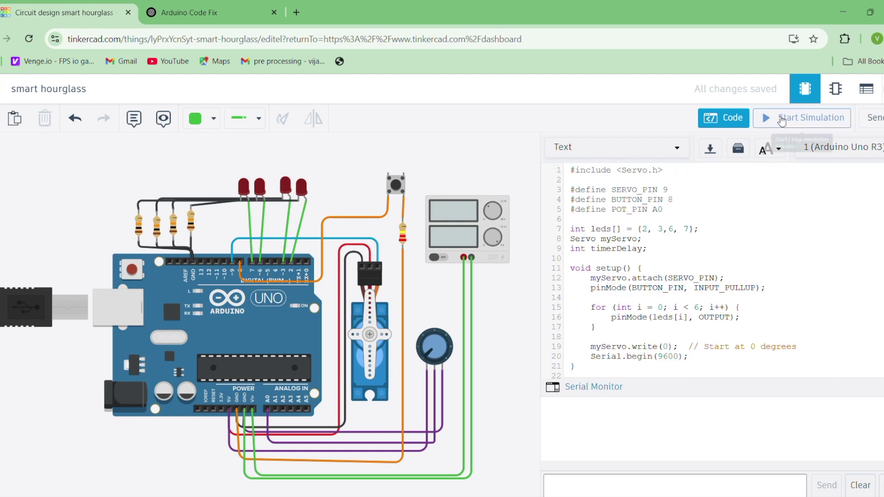
Step: Start the simulation and examine the four LEDs up close as they switch
{"action": "left_click", "coordinate": [781, 121]}
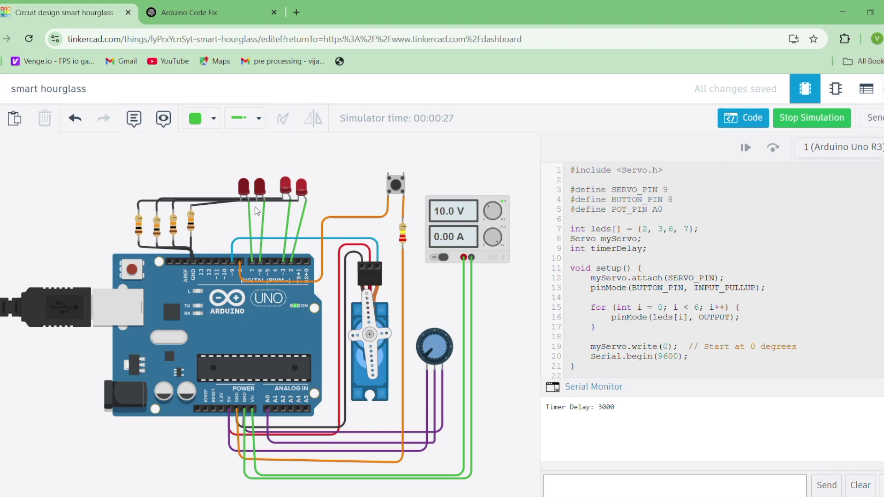
{"action": "scroll", "coordinate": [256, 212], "scroll_direction": "up", "scroll_amount": 5}
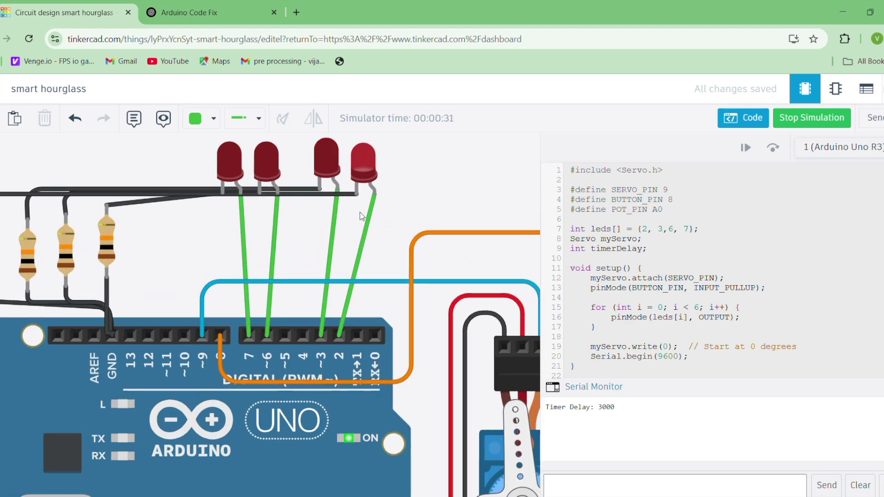
{"action": "scroll", "coordinate": [361, 217], "scroll_direction": "down", "scroll_amount": 5}
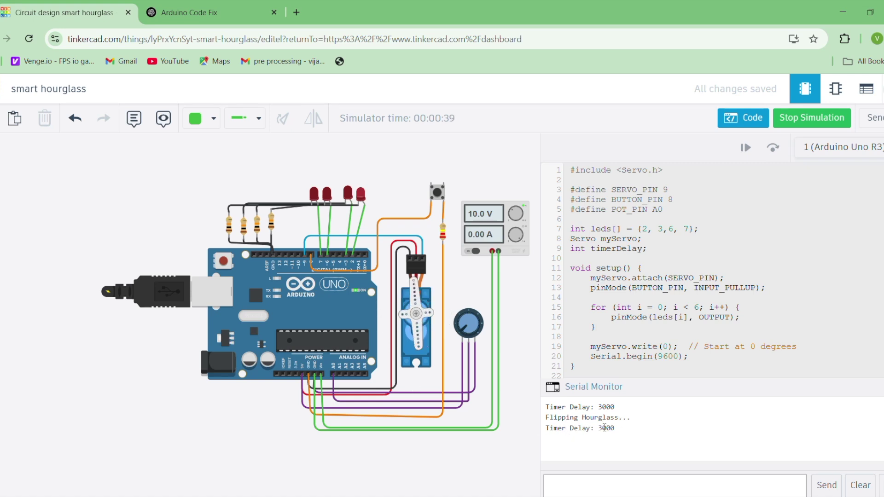
Step: Turn the potentiometer's knob far clockwise in the running simulation, and back to about mid-range, to test the timer delay
{"action": "mouse_move", "coordinate": [461, 328]}
{"action": "left_mouse_down"}
{"action": "mouse_move", "coordinate": [459, 314]}
{"action": "mouse_move", "coordinate": [478, 313]}
{"action": "mouse_move", "coordinate": [478, 328]}
{"action": "left_mouse_up"}
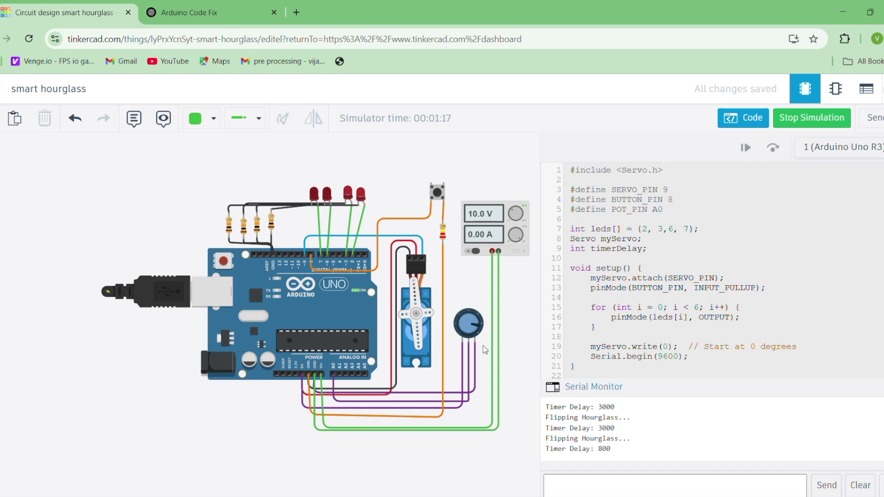
{"action": "left_click_drag", "start_coordinate": [480, 327], "coordinate": [471, 325]}
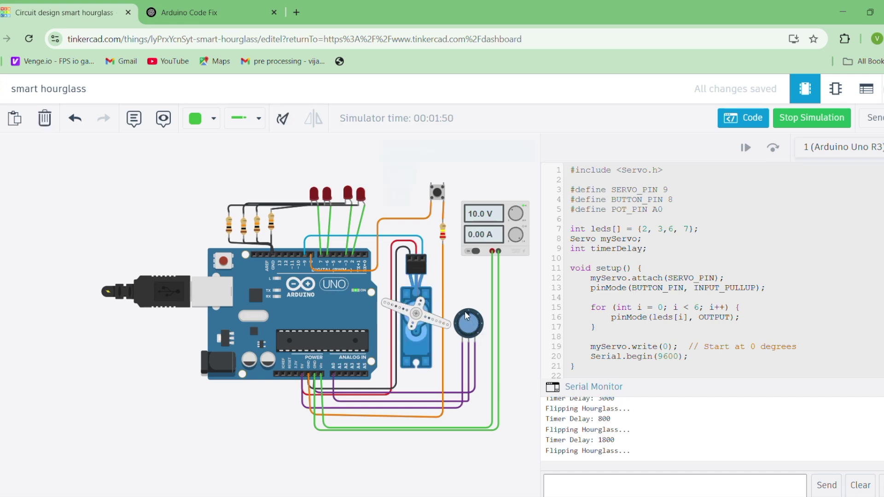
{"action": "left_click", "coordinate": [465, 316]}
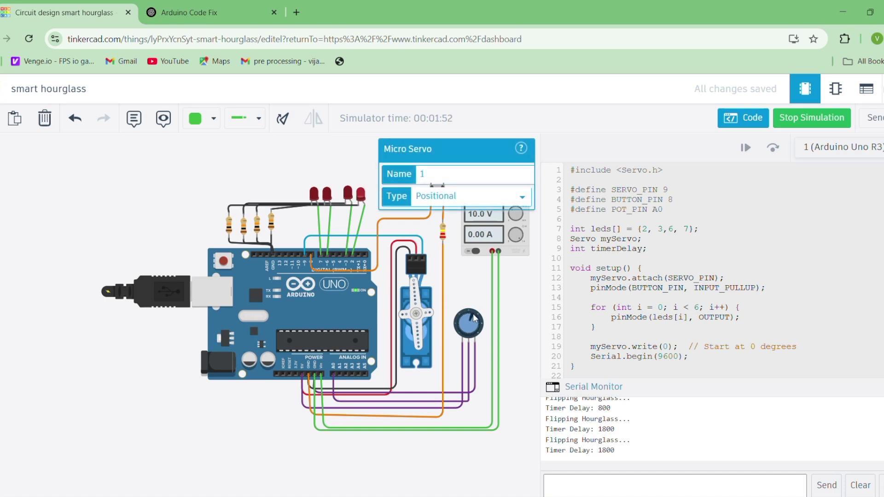
Step: Deselect the micro servo and examine the four LEDs up close as they switch at the current timer delay
{"action": "left_click", "coordinate": [509, 317]}
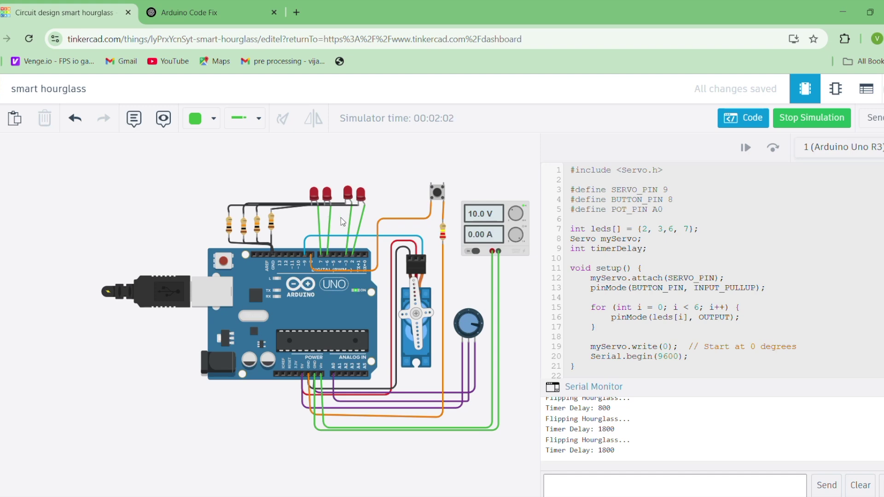
{"action": "scroll", "coordinate": [343, 222], "scroll_direction": "up", "scroll_amount": 3}
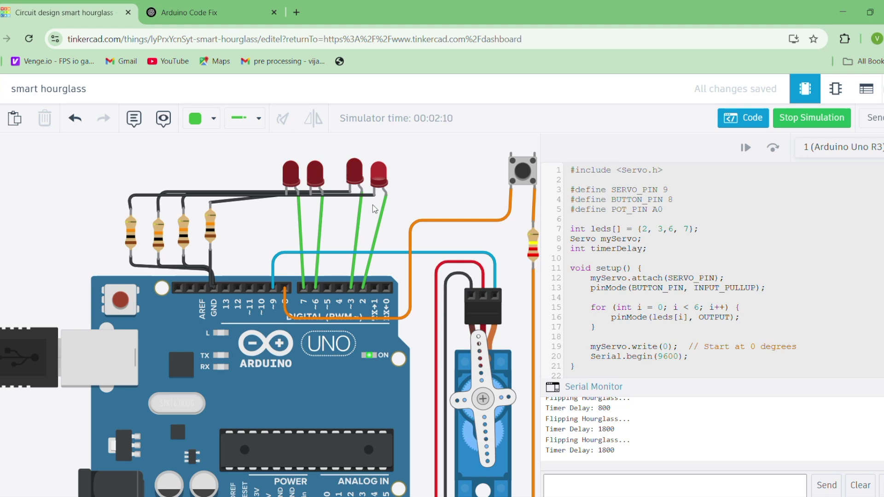
{"action": "scroll", "coordinate": [375, 209], "scroll_direction": "down", "scroll_amount": 5}
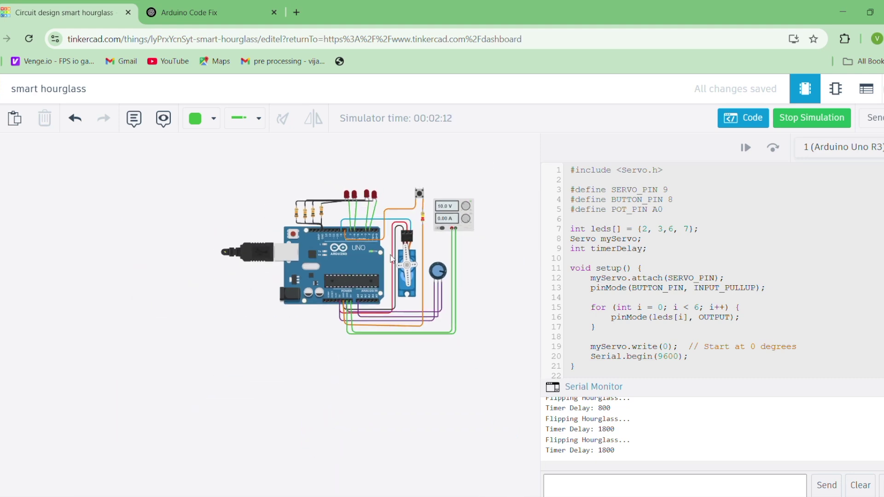
Step: Turn the potentiometer's knob counter-clockwise until its pointer faces left, and examine the four LEDs' switching speed up close
{"action": "scroll", "coordinate": [403, 271], "scroll_direction": "up", "scroll_amount": 1}
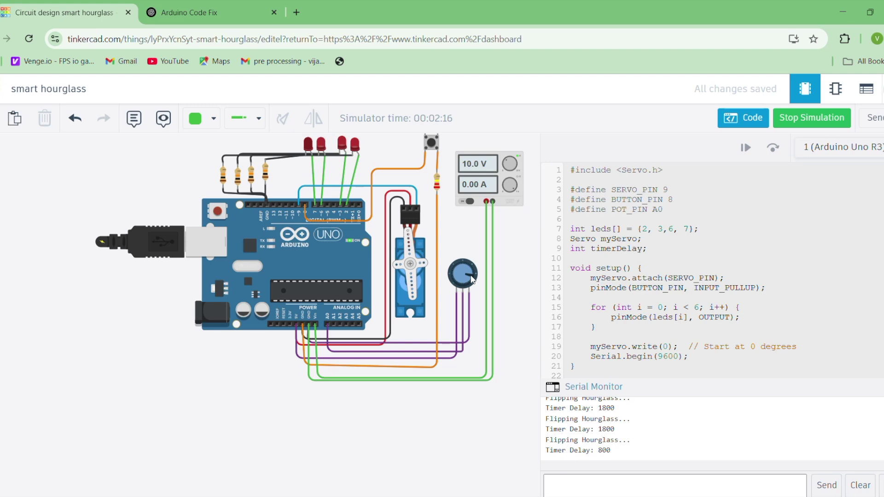
{"action": "left_click_drag", "start_coordinate": [473, 279], "coordinate": [453, 278]}
{"action": "scroll", "coordinate": [356, 157], "scroll_direction": "up", "scroll_amount": 2}
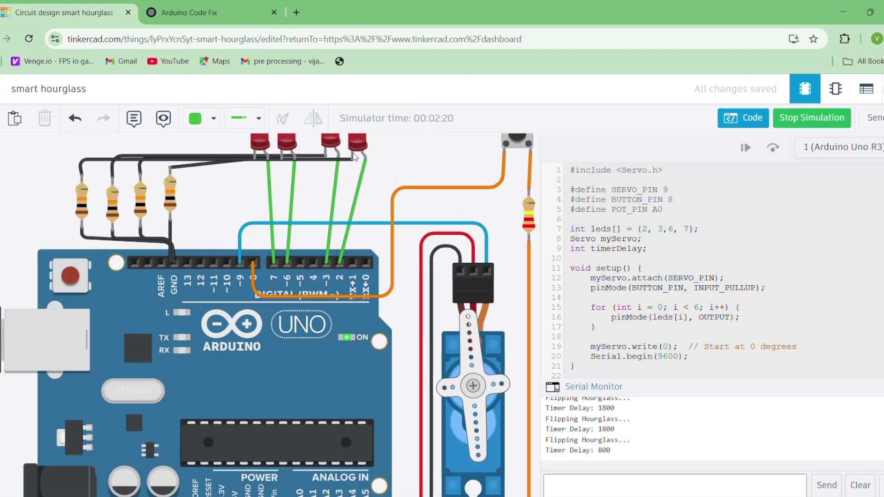
{"action": "scroll", "coordinate": [356, 157], "scroll_direction": "down", "scroll_amount": 1}
{"action": "scroll", "coordinate": [369, 184], "scroll_direction": "up", "scroll_amount": 5}
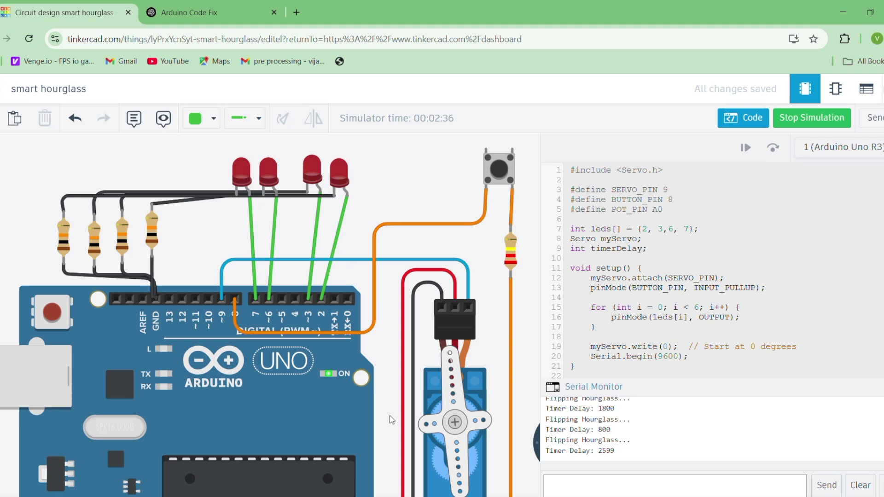
{"action": "scroll", "coordinate": [390, 419], "scroll_direction": "down", "scroll_amount": 4}
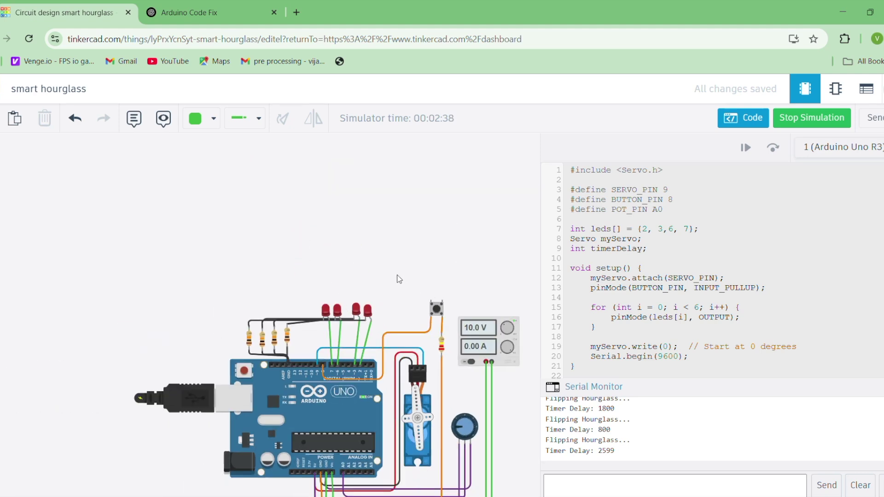
{"action": "left_click_drag", "start_coordinate": [389, 268], "coordinate": [359, 196]}
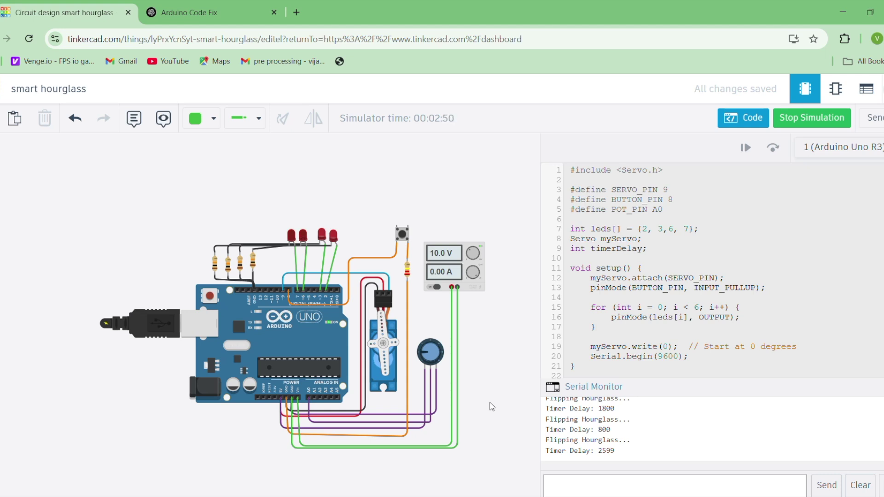
{"action": "scroll", "coordinate": [603, 430], "scroll_direction": "up", "scroll_amount": 1}
{"action": "scroll", "coordinate": [603, 431], "scroll_direction": "down", "scroll_amount": 1}
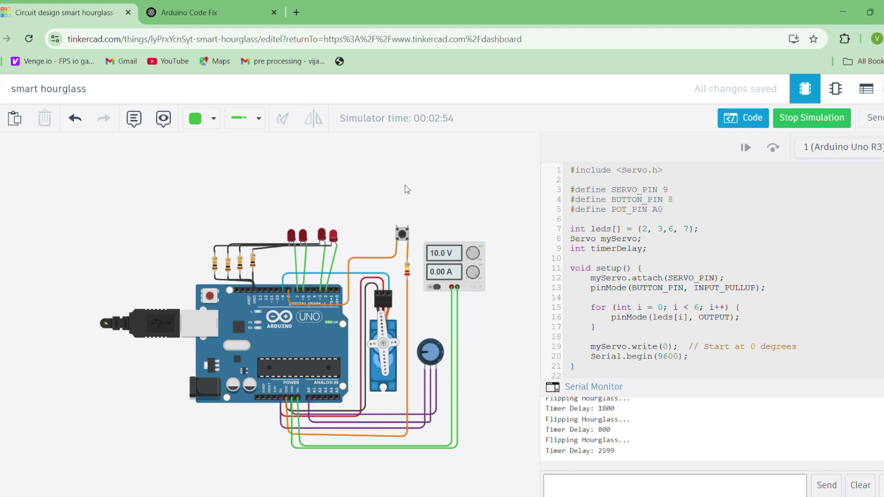